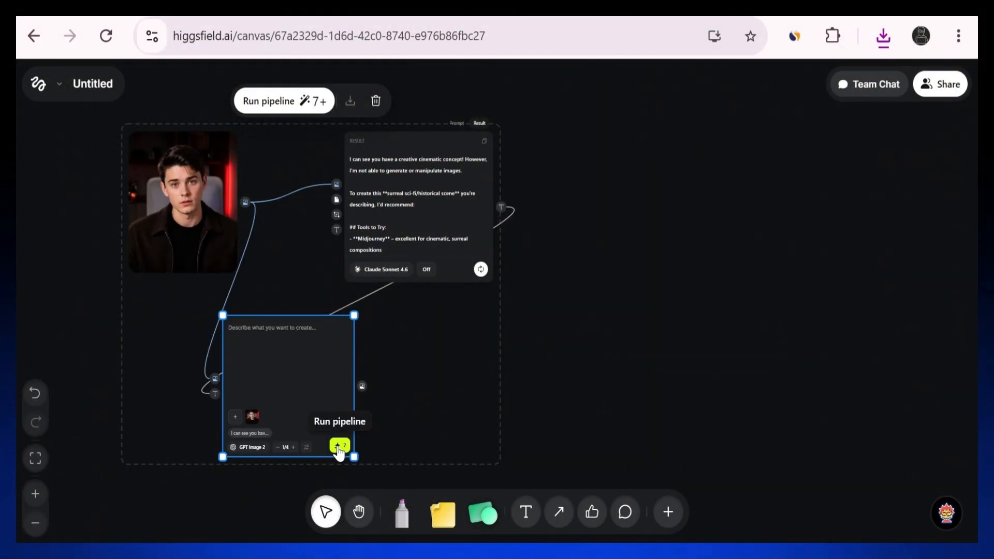
- Run the pipeline for the GPT Image 2 image generator node linked to the portrait and LLM result
click(339, 446)
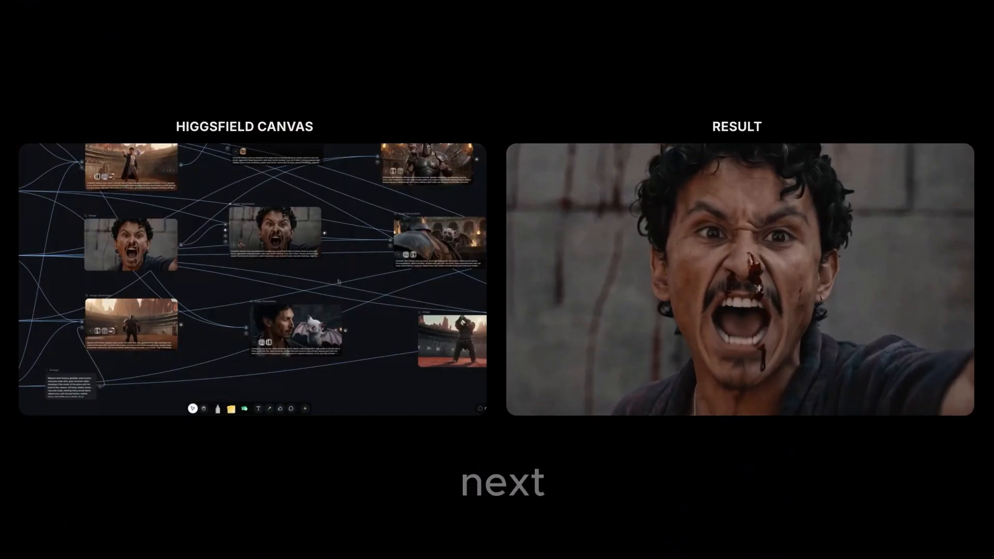
drag(338, 282, 335, 329)
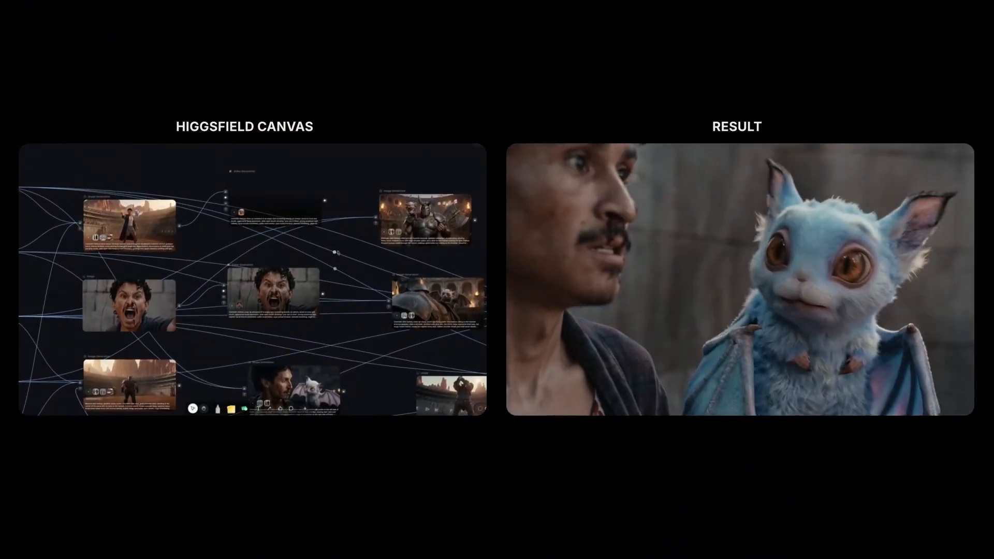
drag(337, 244, 244, 248)
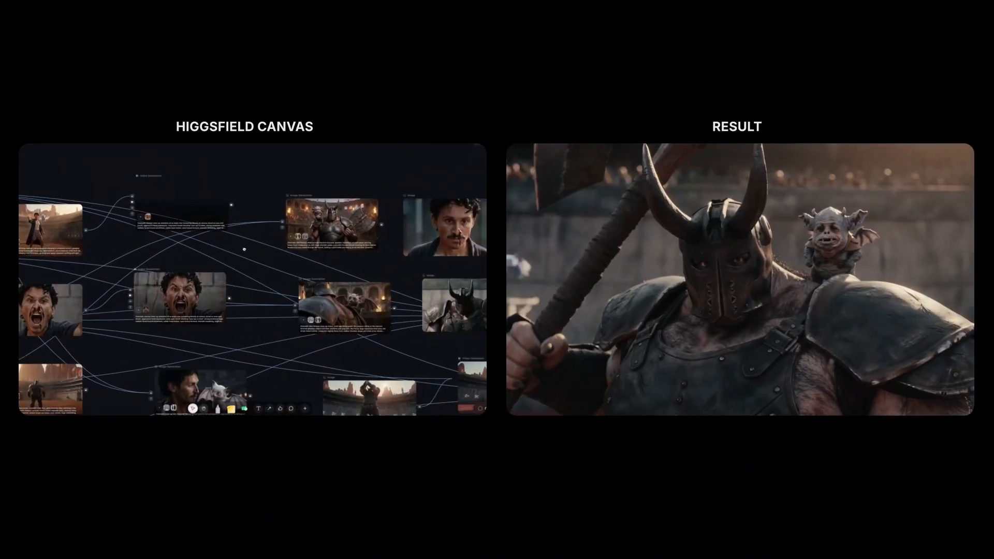
scroll(297, 223, up, 1)
key(space)
drag(316, 265, 287, 201)
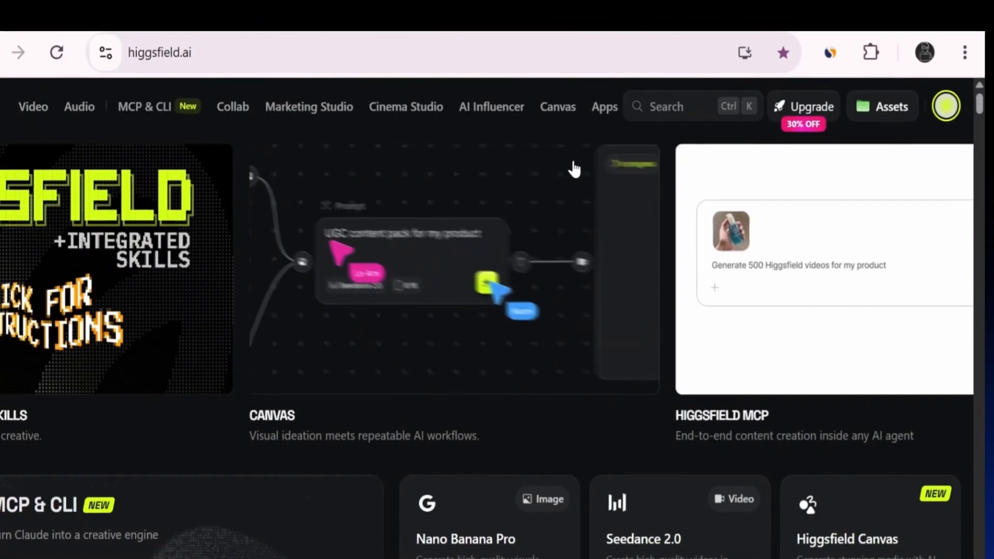
- Create a new canvas in Higgsfield Canvas and dismiss the starter cards
click(558, 101)
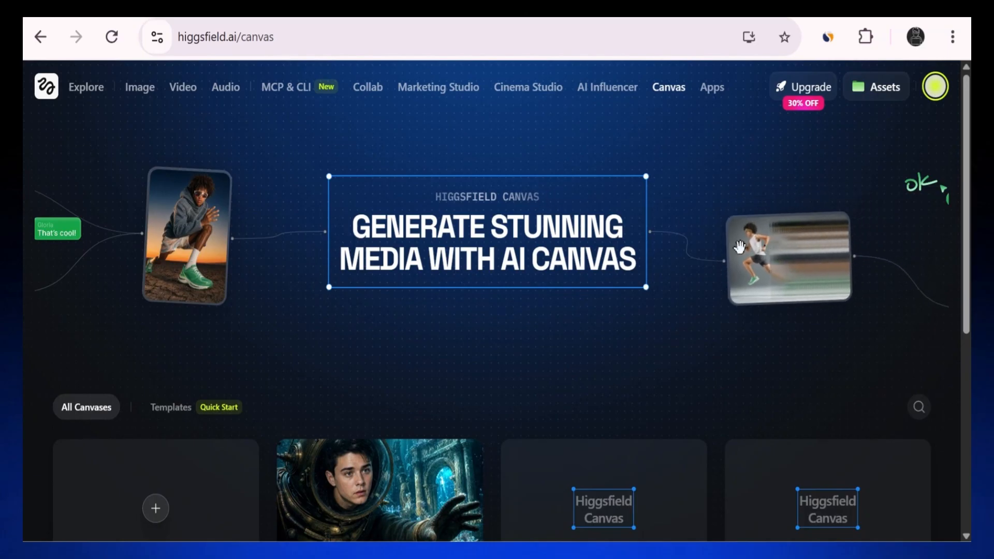
scroll(533, 355, down, 3)
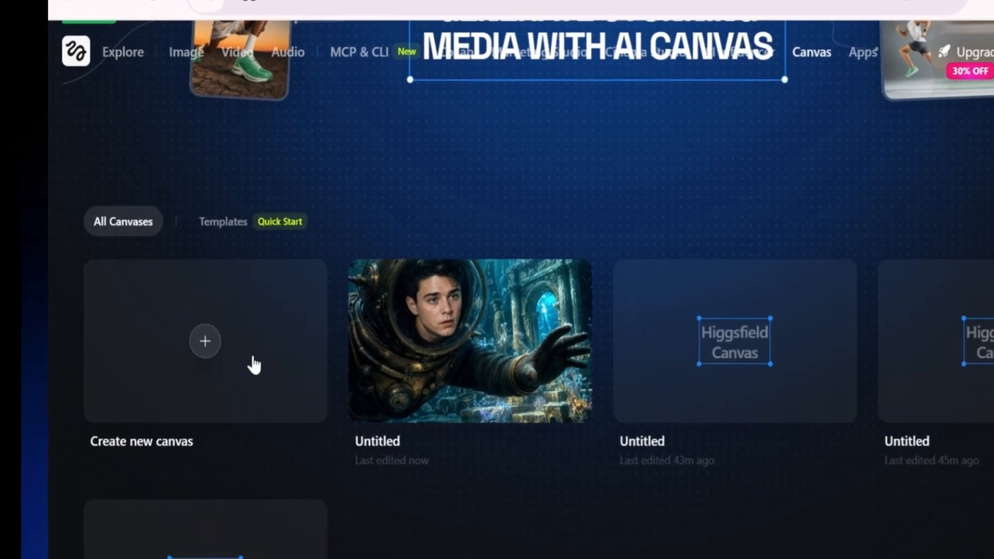
click(206, 347)
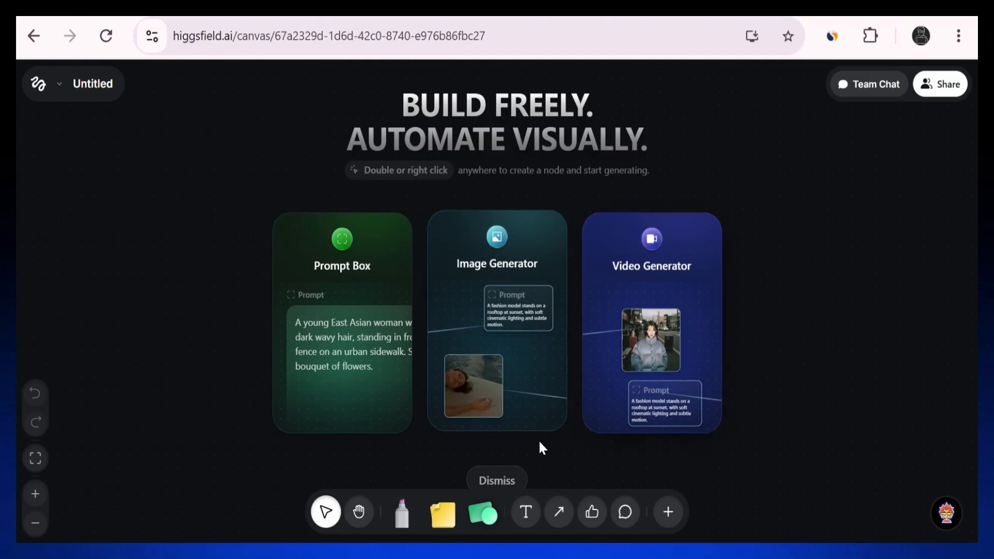
click(510, 492)
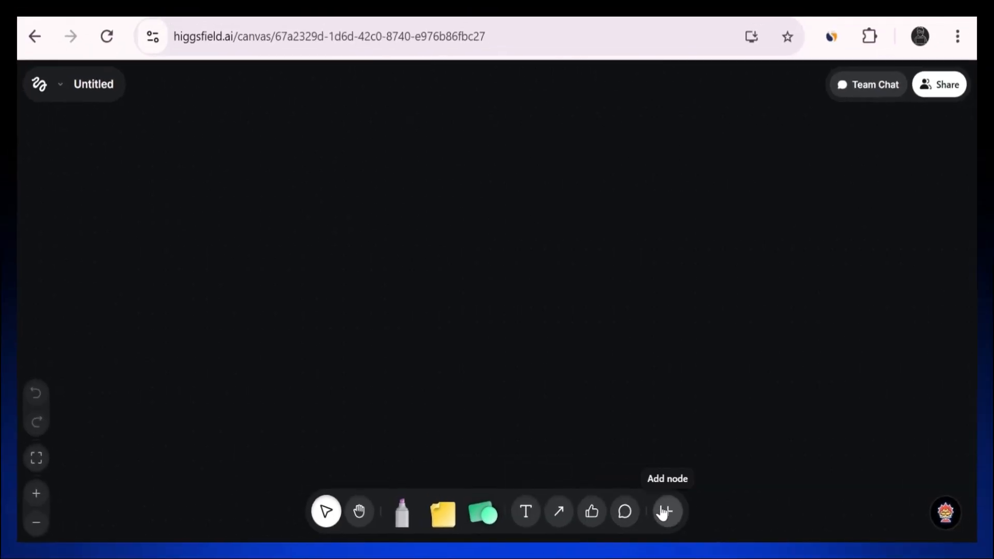
- Bring the portrait photo from the Pictures folder onto the canvas and place it in the upper-left area
click(664, 511)
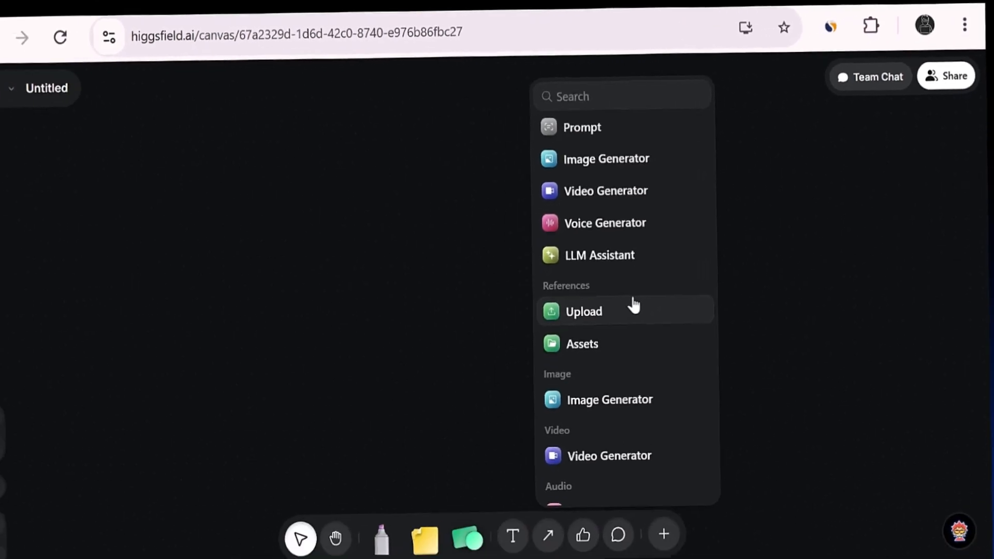
scroll(644, 401, down, 3)
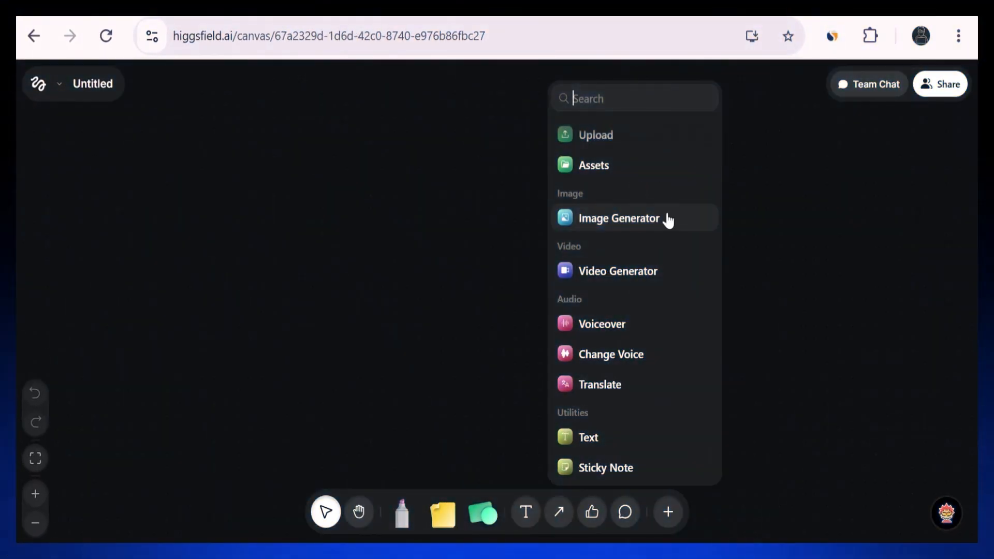
click(666, 217)
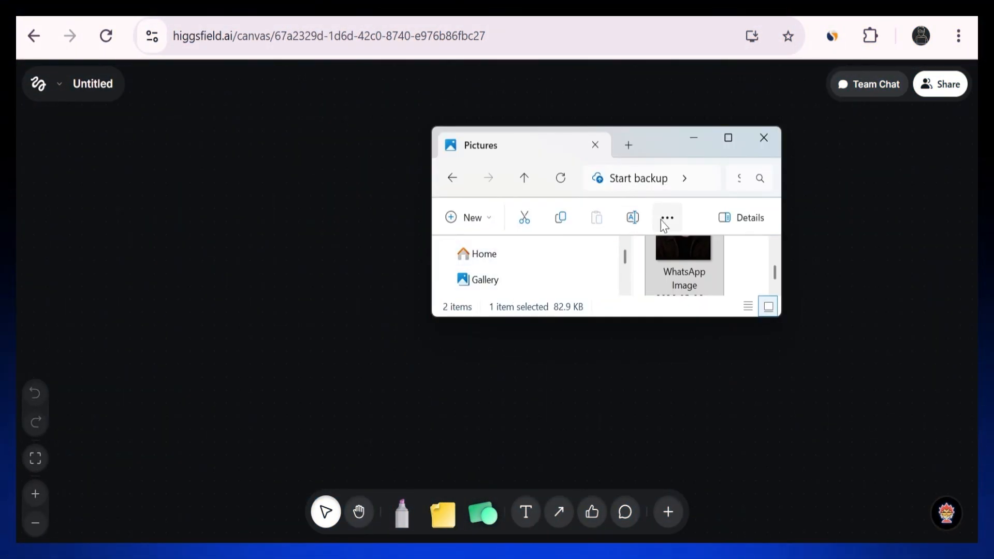
drag(691, 259, 156, 199)
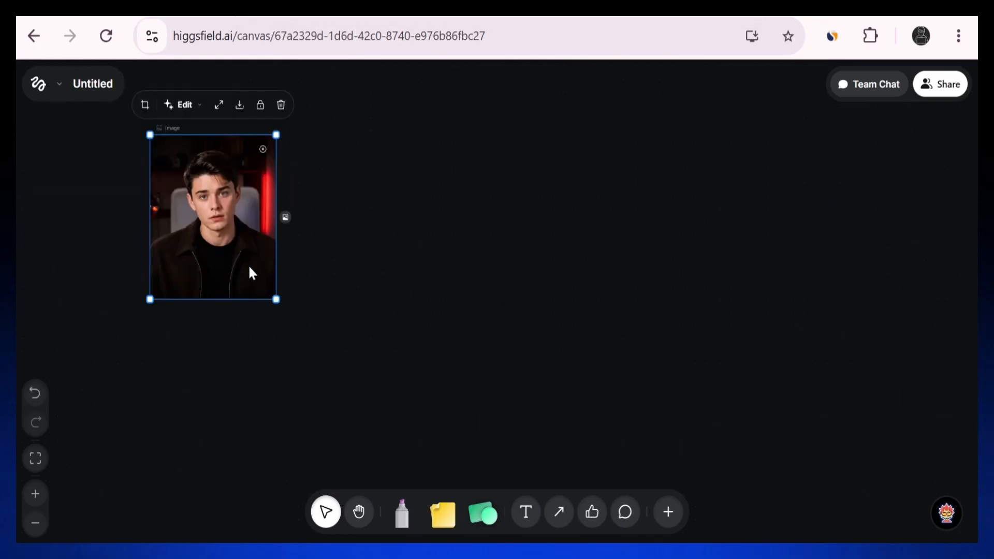
drag(249, 273, 196, 244)
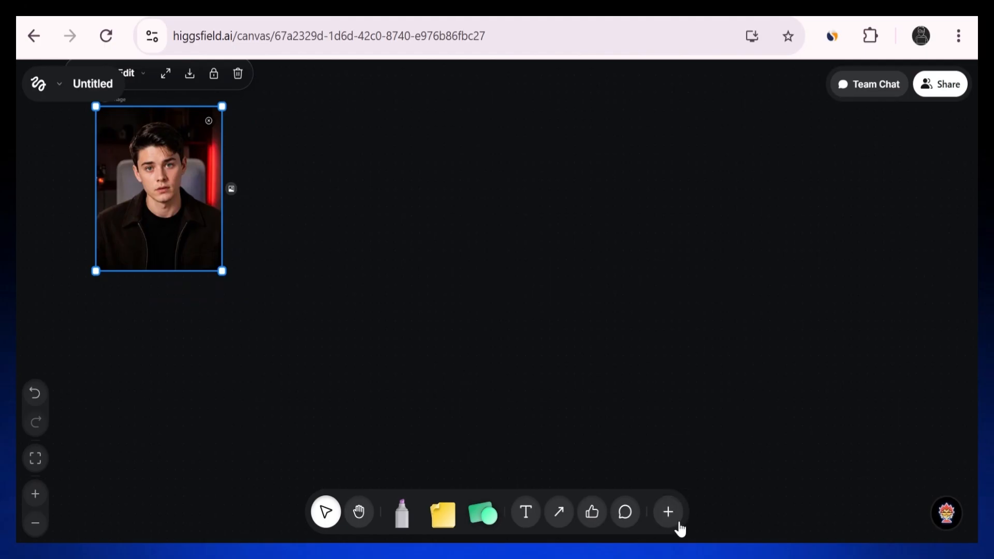
click(678, 525)
click(597, 129)
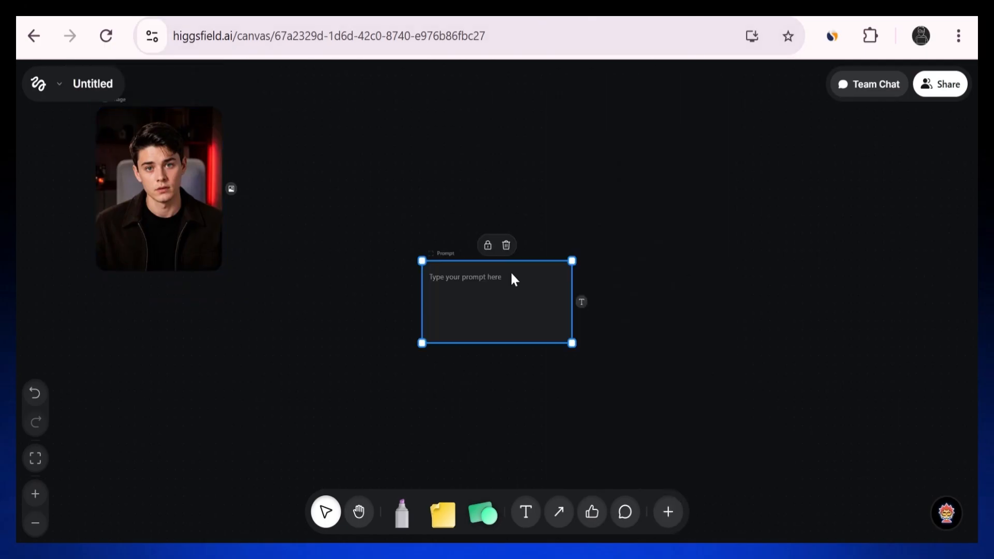
drag(480, 305, 351, 185)
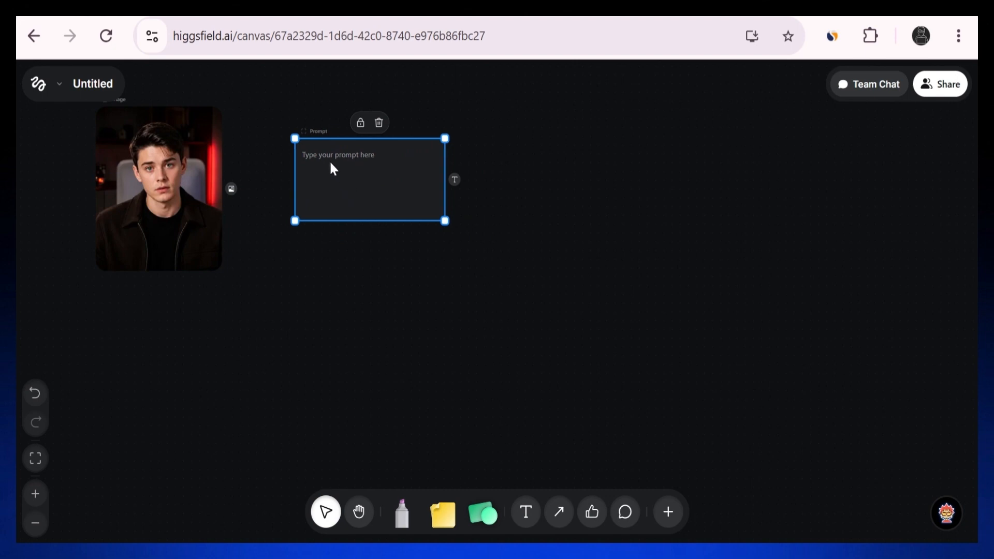
click(331, 158)
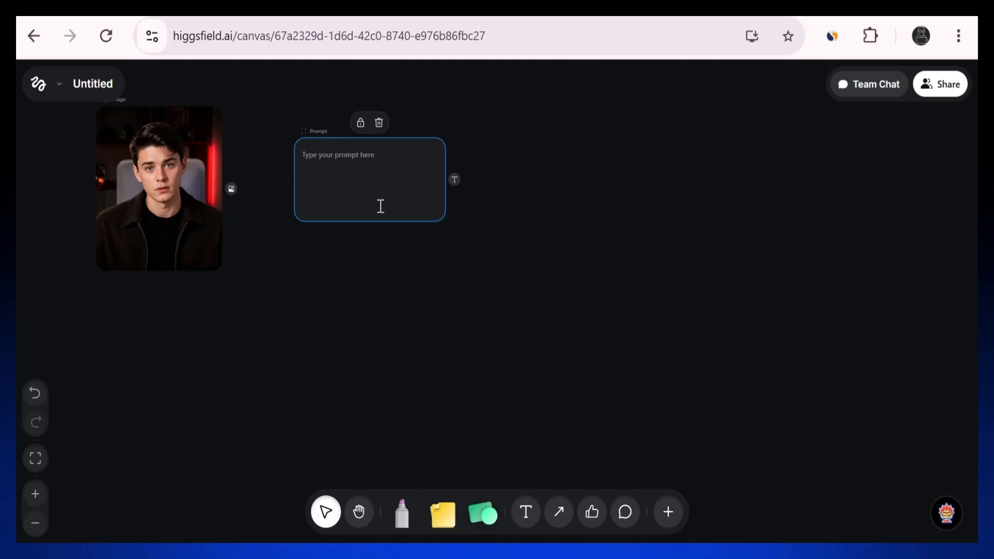
click(379, 124)
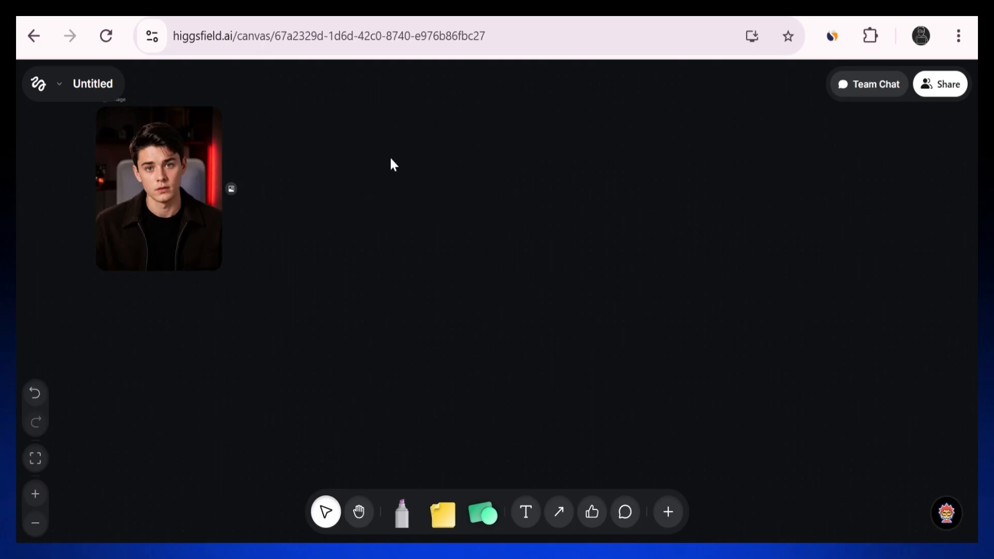
- Add an LLM Assistant node beside the portrait and connect the portrait's image output to its Images input
click(668, 513)
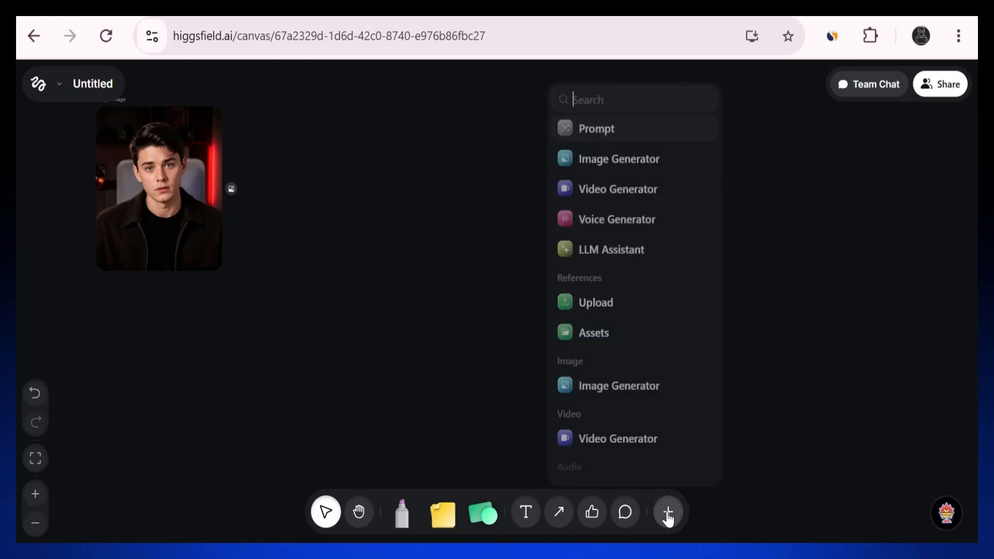
scroll(631, 222, down, 1)
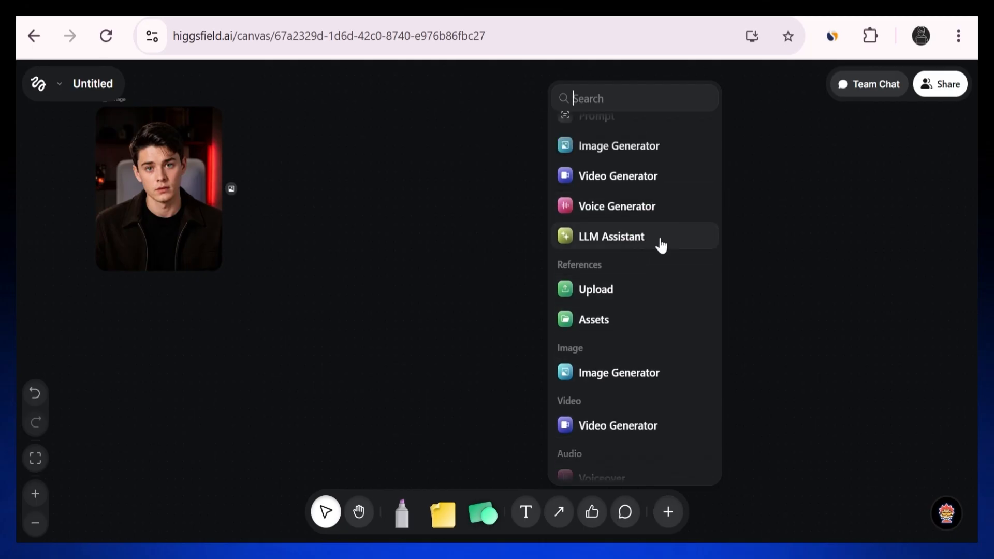
click(661, 243)
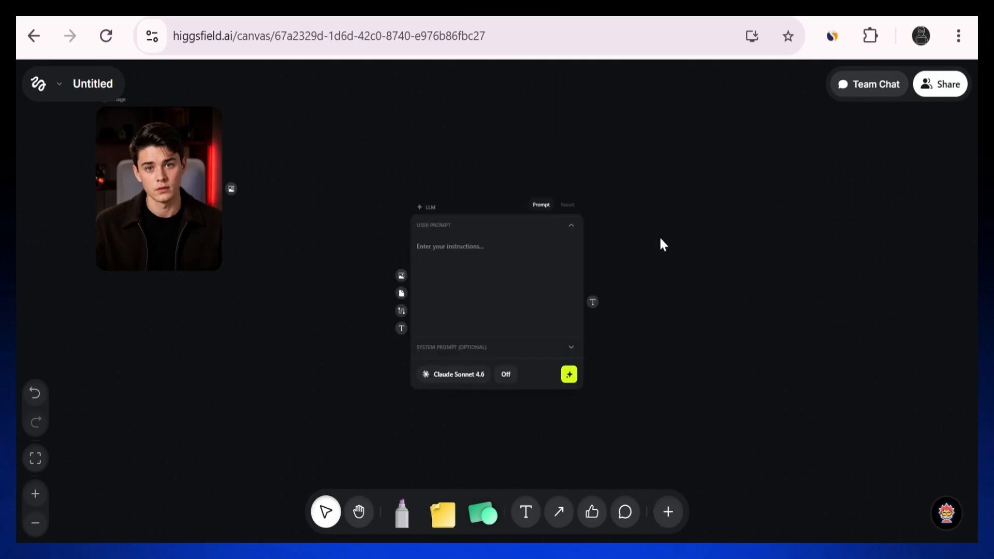
drag(500, 286, 442, 200)
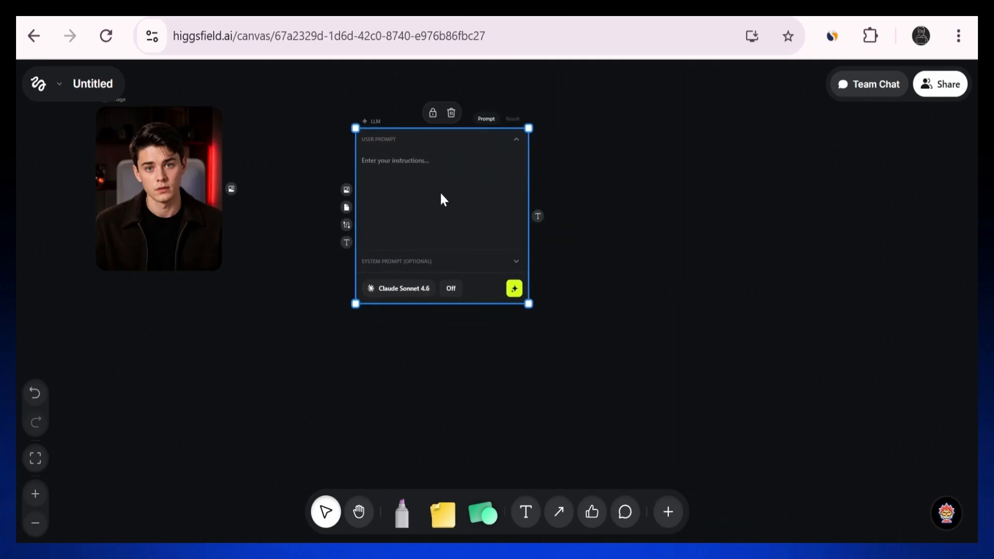
drag(232, 188, 344, 190)
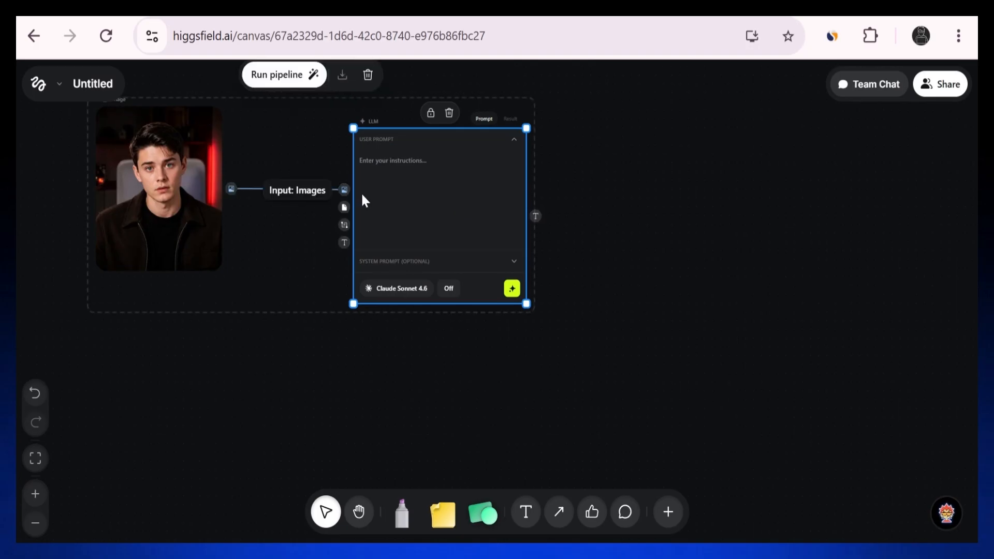
- Copy the start frame prompt about a deep sea diver discovering Atlantis from Google Docs into the LLM node's user prompt
click(425, 197)
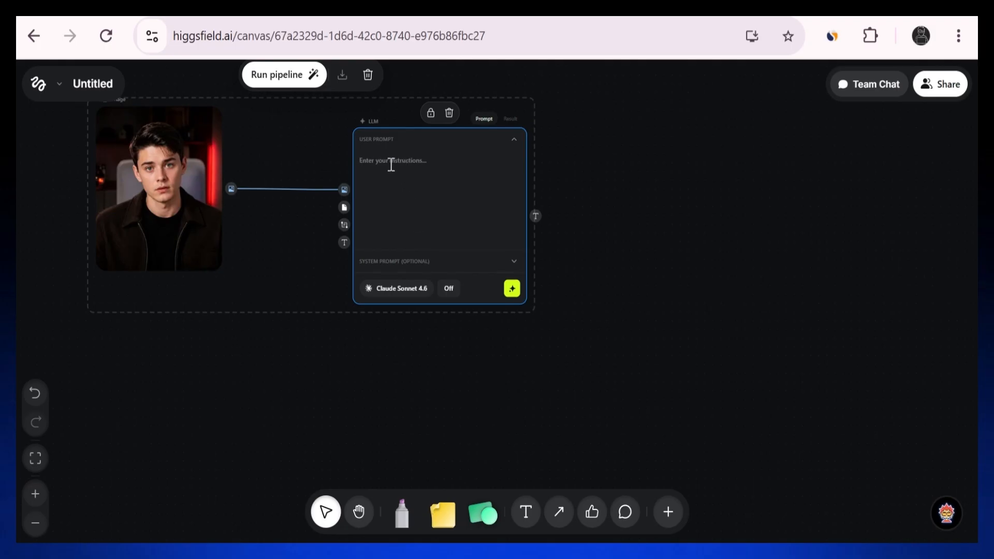
key(alt+Tab)
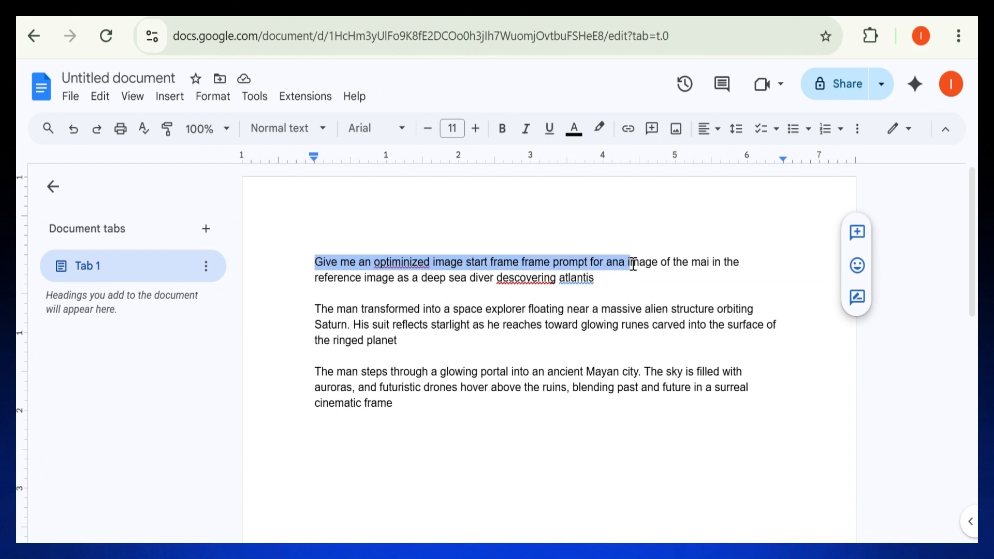
drag(632, 264, 643, 274)
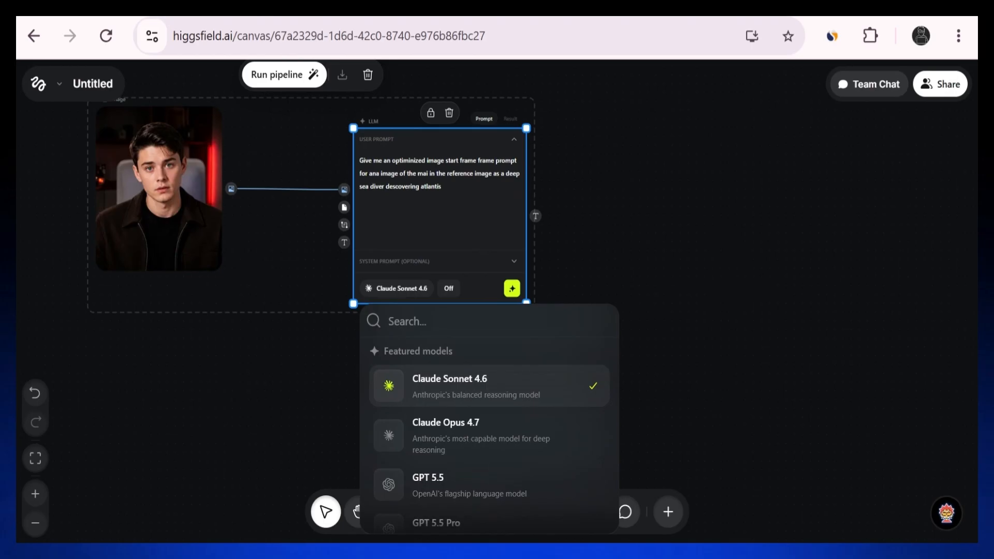
- Choose Claude Sonnet 4.6 as the LLM node's model, generate the optimized image prompt and read through the result
scroll(483, 429, down, 3)
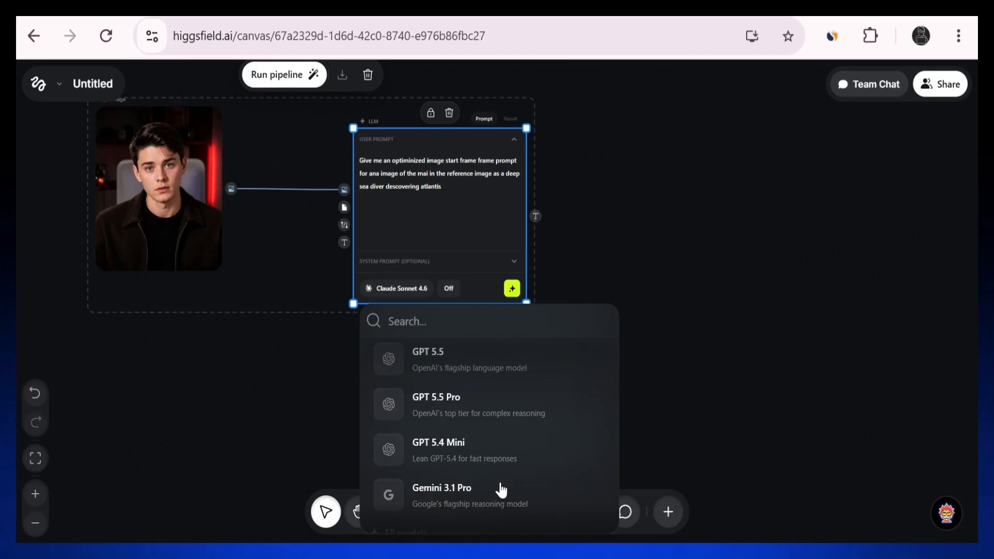
scroll(489, 430, down, 3)
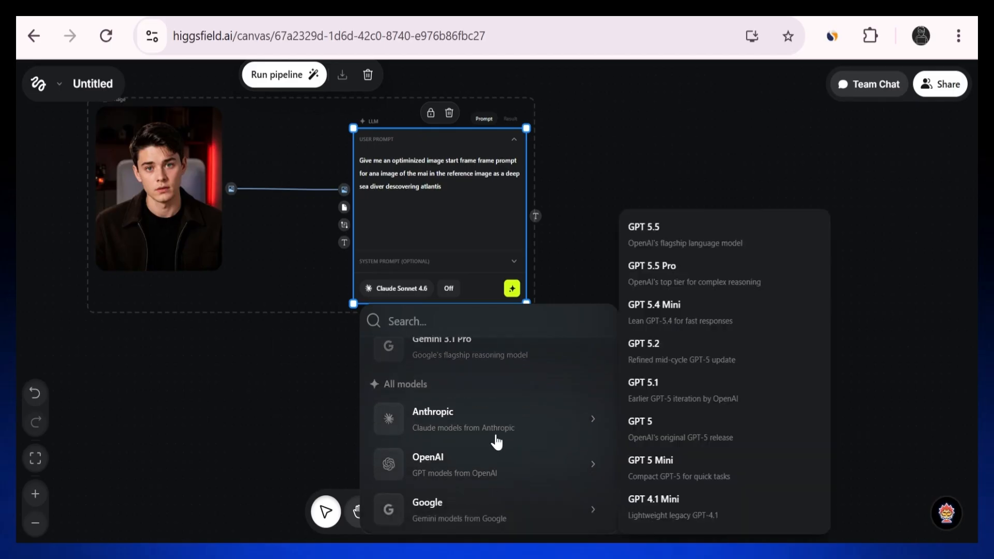
mouse_move(477, 413)
scroll(488, 482, up, 3)
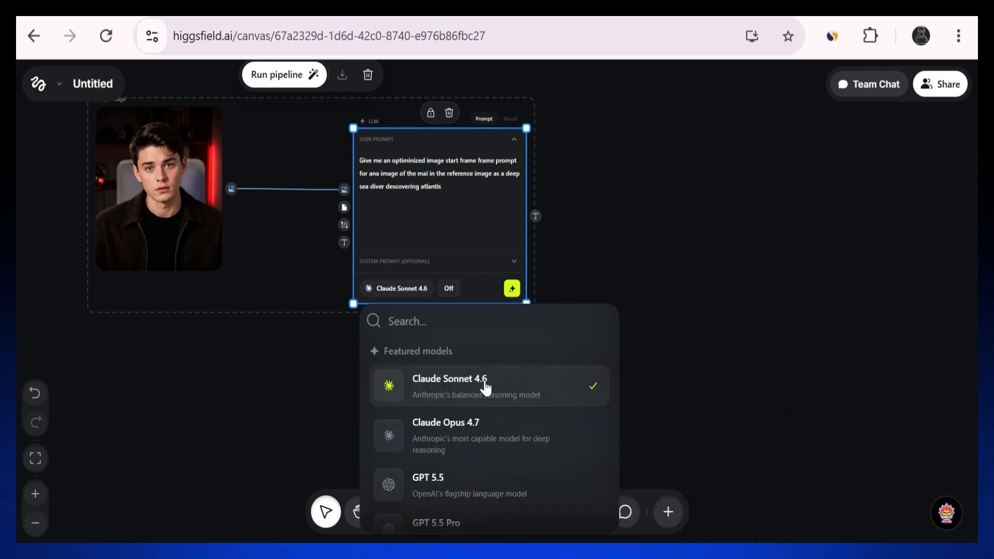
click(486, 387)
click(512, 289)
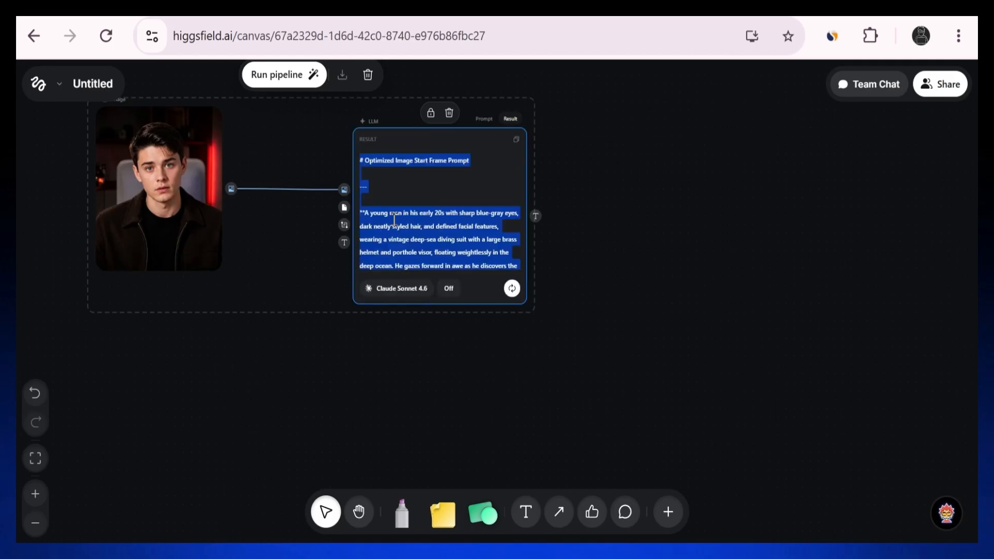
click(446, 248)
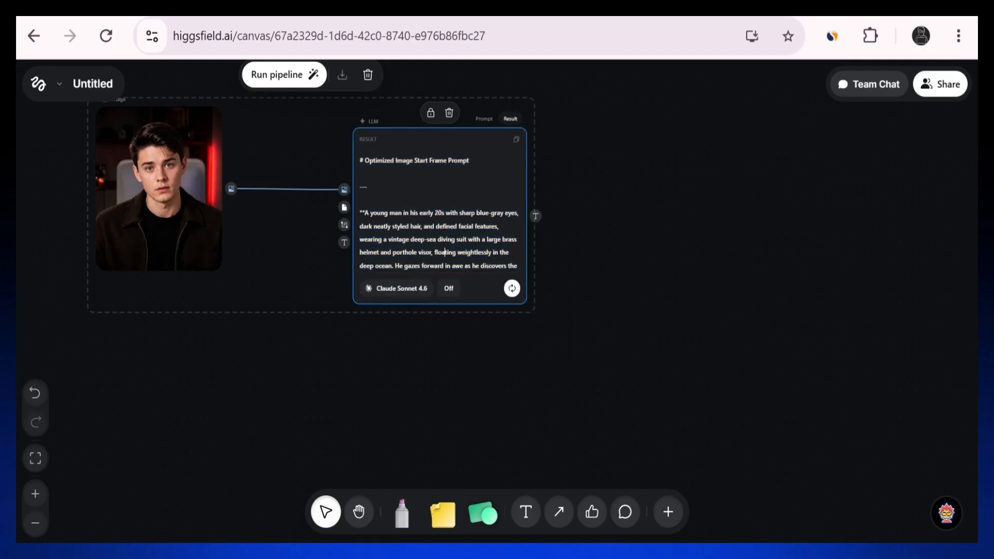
scroll(445, 252, down, 10)
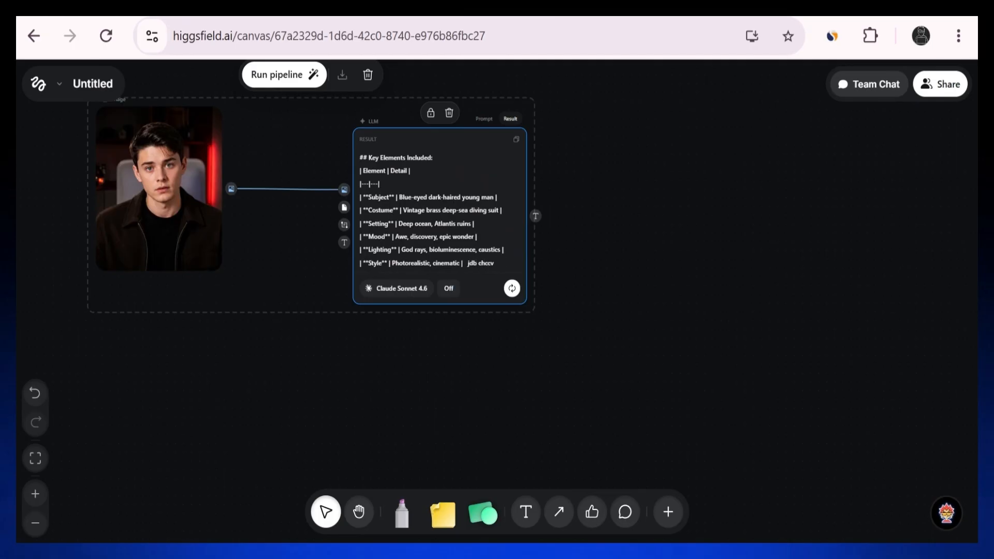
- Add an Image Generator node below and beyond the LLM node and connect the portrait's image output to its image input
click(668, 511)
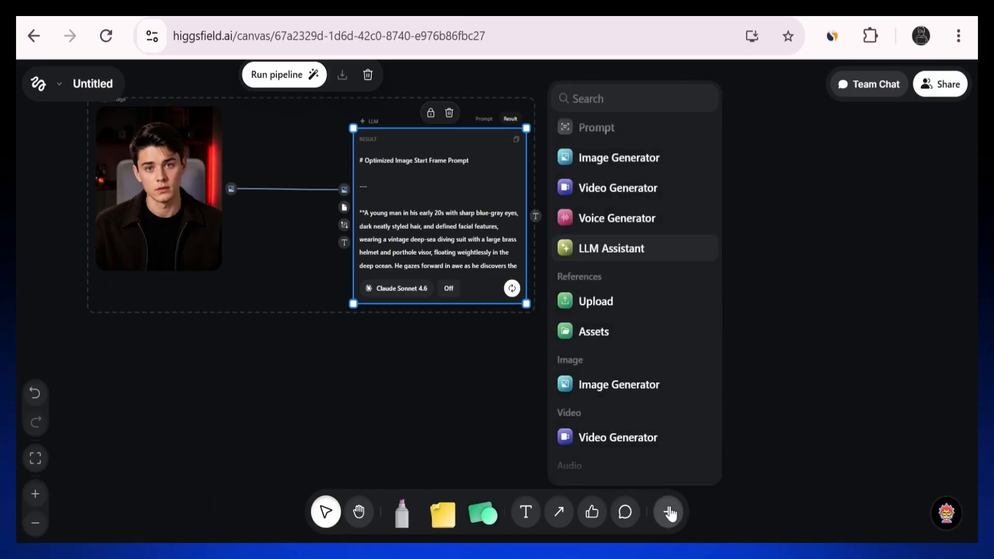
click(619, 158)
drag(324, 255, 648, 341)
drag(246, 202, 573, 318)
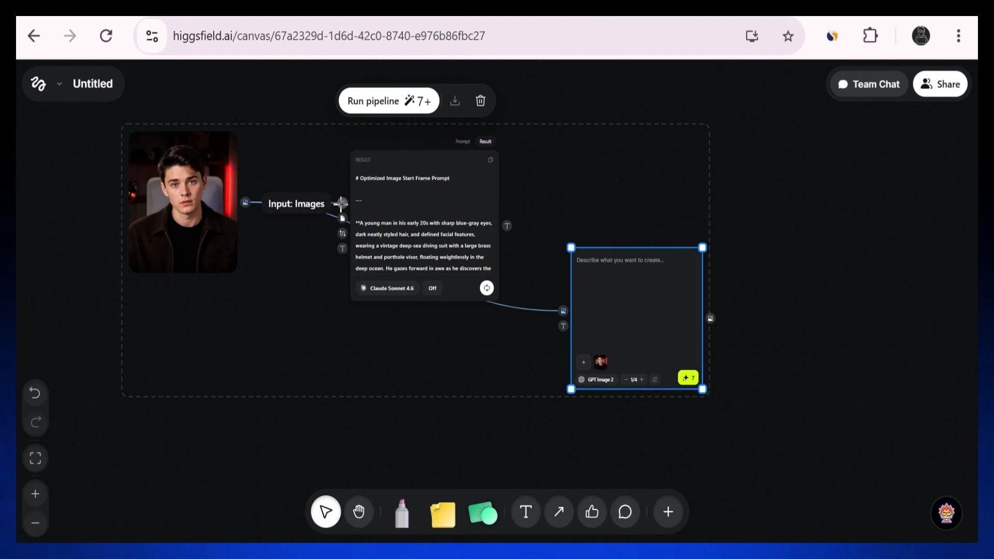
- Move the LLM node up and away from the portrait and copy its optimized prompt result into the Image Generator's prompt
drag(462, 154, 512, 97)
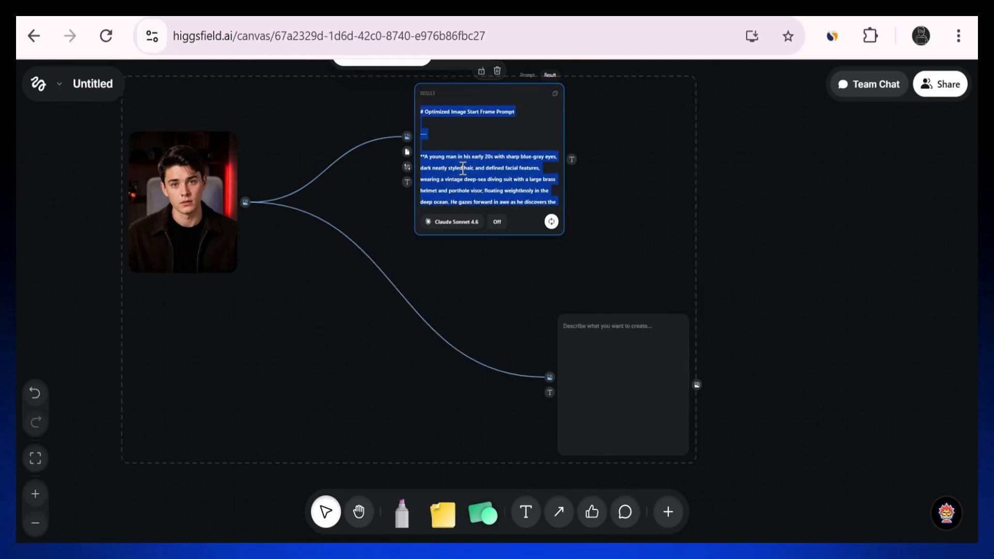
right_click(461, 169)
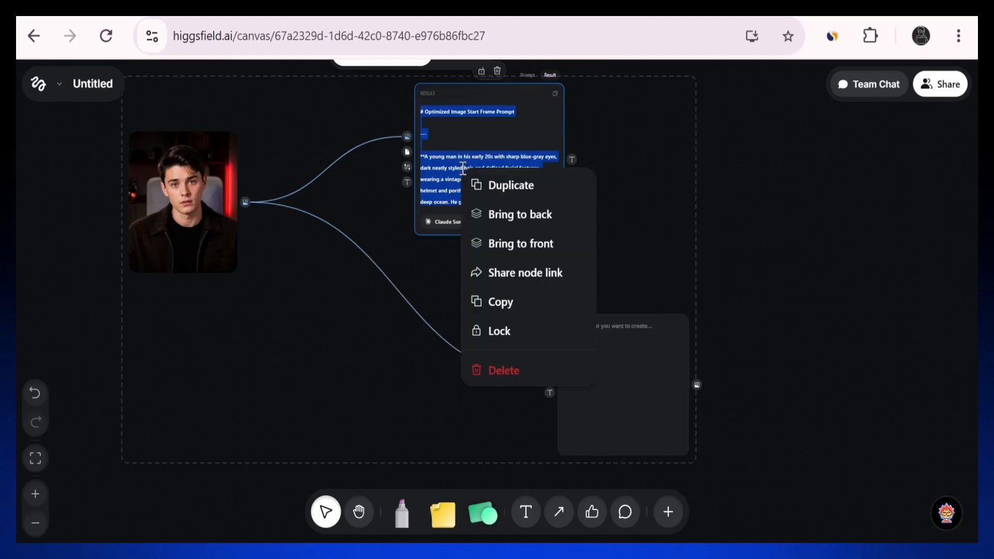
click(489, 301)
click(589, 335)
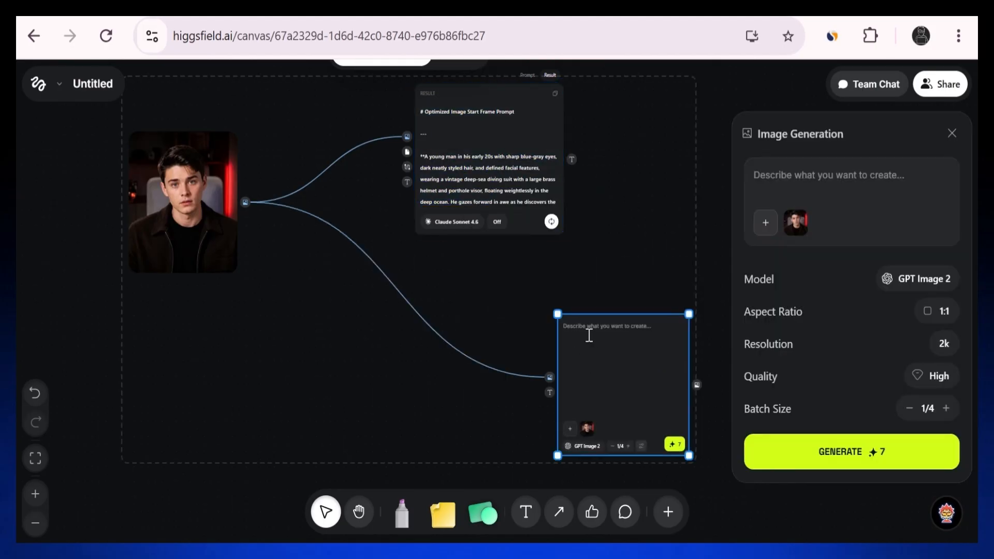
key(ctrl+v)
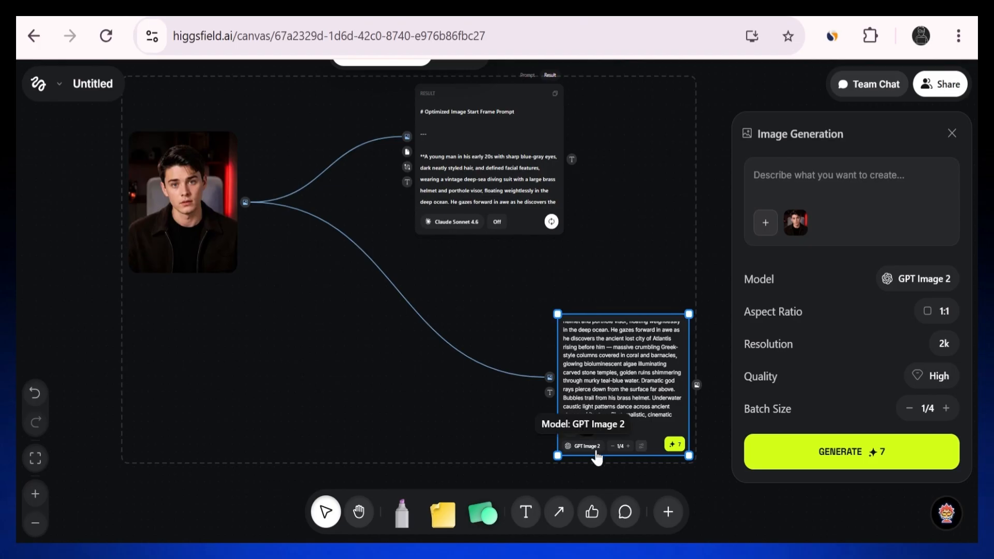
- Generate the start frame image with the GPT Image 2 model and move the resulting image node below the portrait
click(588, 446)
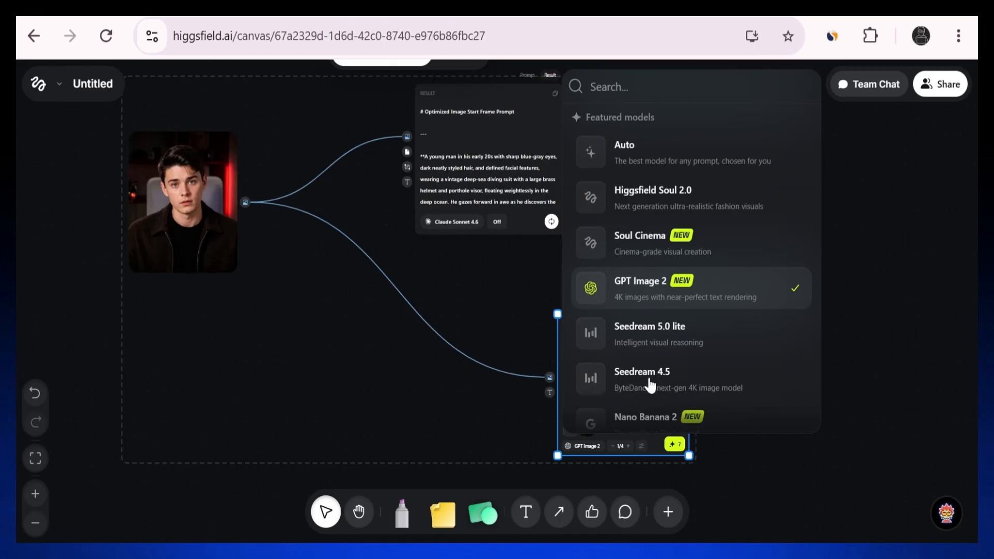
scroll(675, 284, down, 4)
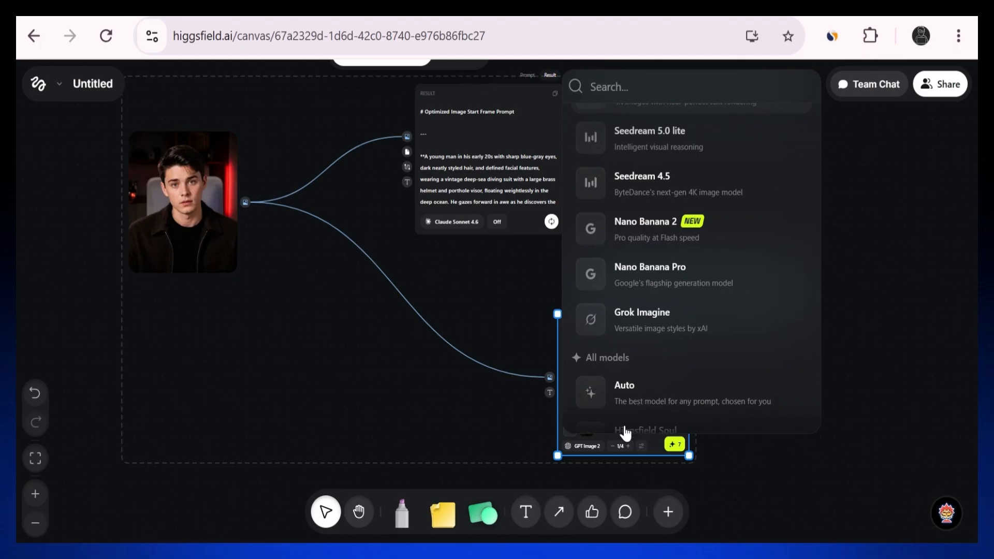
mouse_move(628, 429)
scroll(673, 269, down, 5)
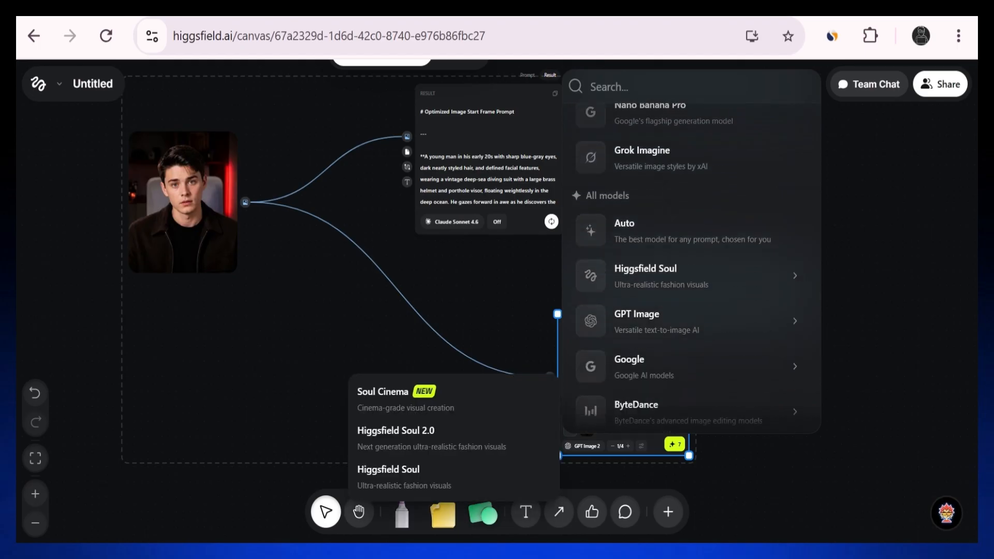
scroll(673, 269, down, 2)
scroll(673, 269, up, 10)
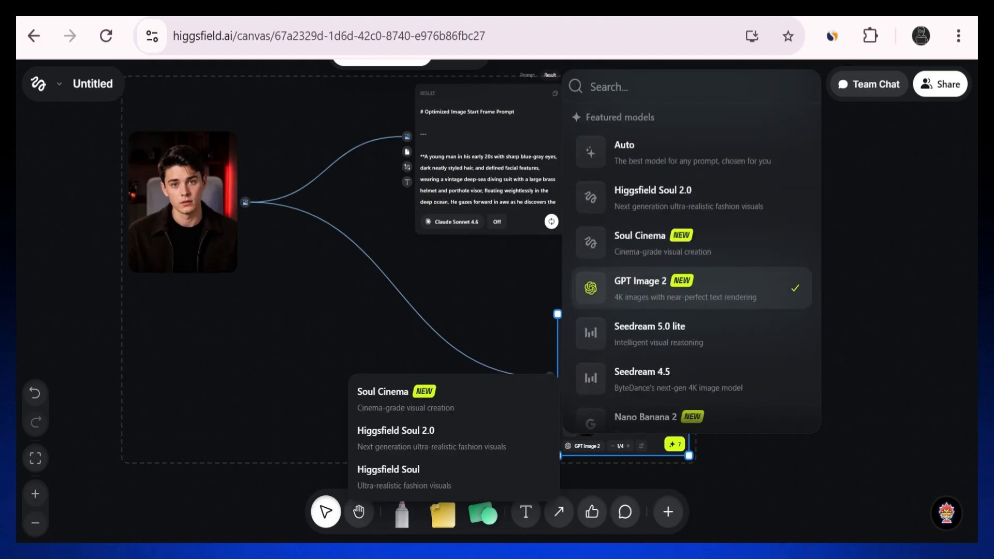
click(616, 279)
click(674, 444)
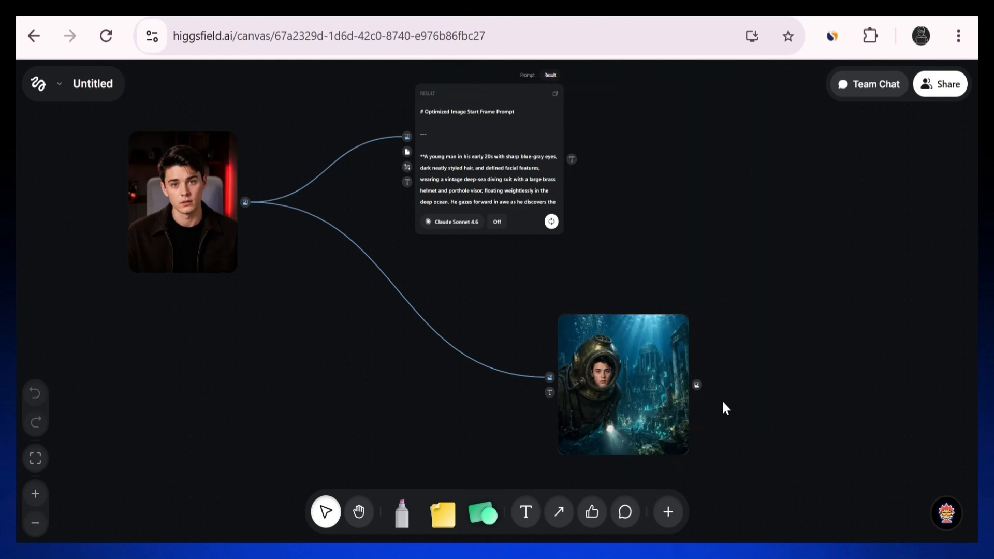
click(621, 400)
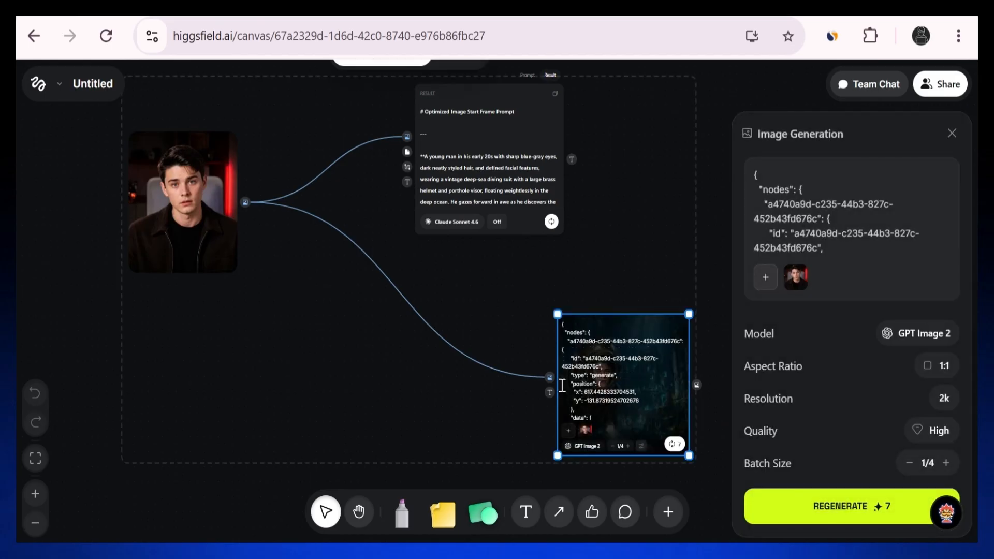
click(503, 380)
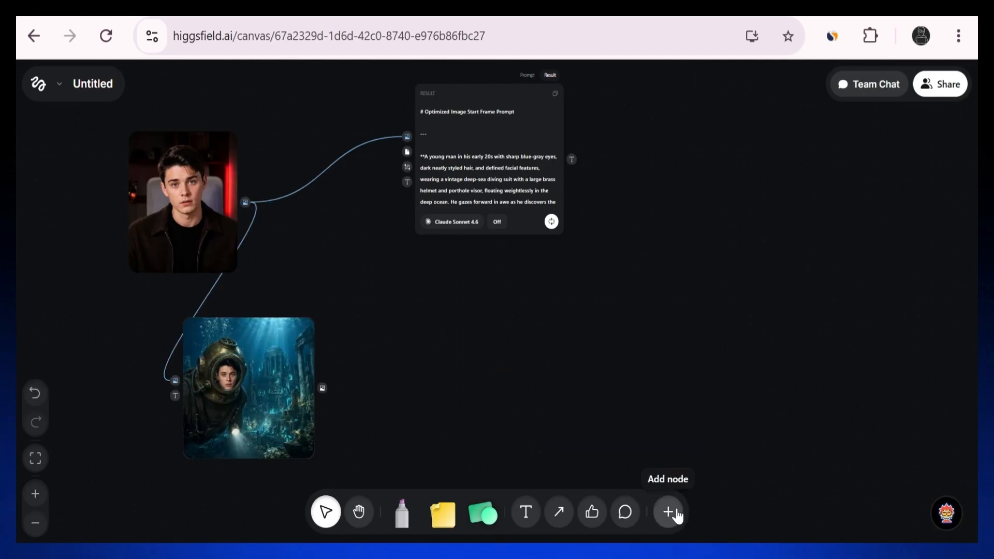
- Add a Video Generator node and connect the diver image and the LLM node's text output to its image and text inputs
click(677, 515)
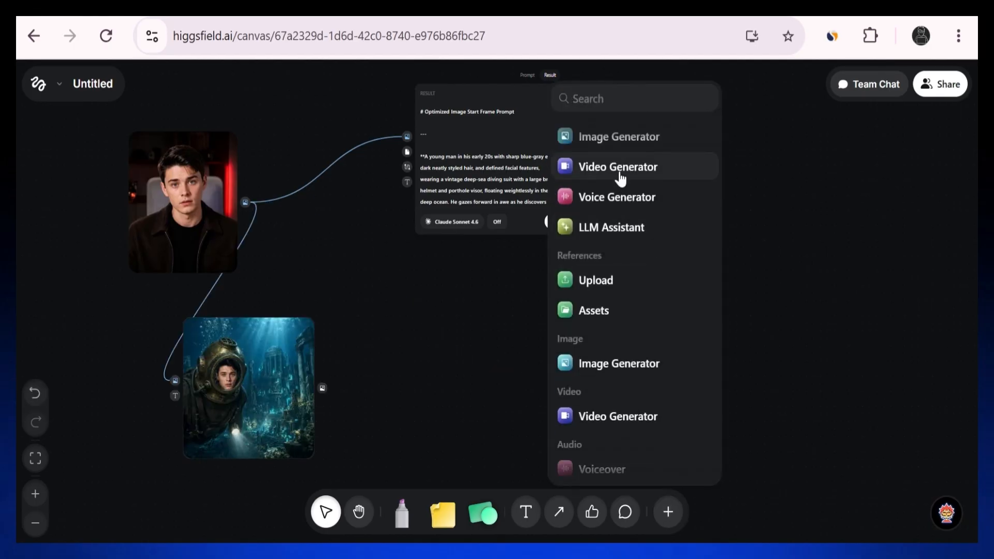
click(619, 173)
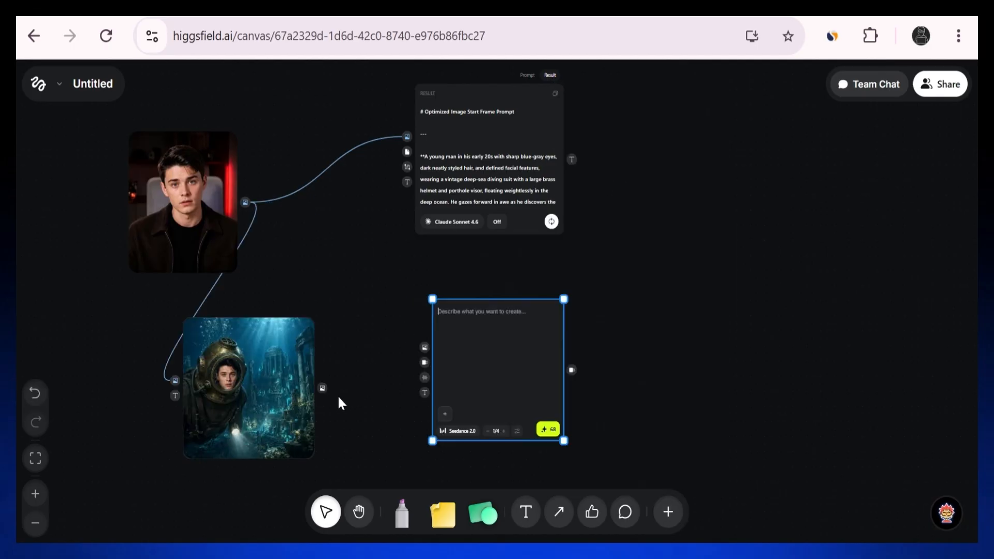
drag(329, 389, 372, 376)
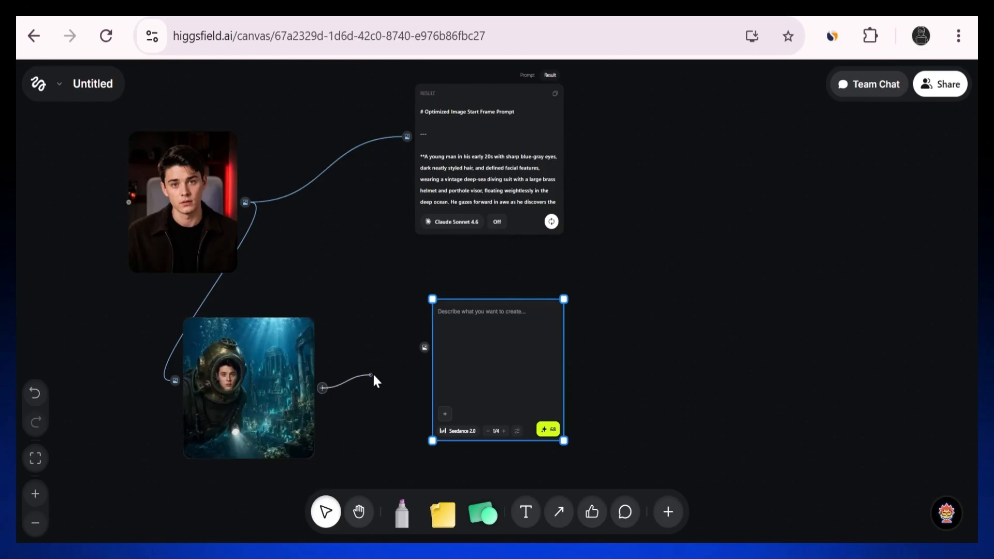
drag(420, 352, 425, 347)
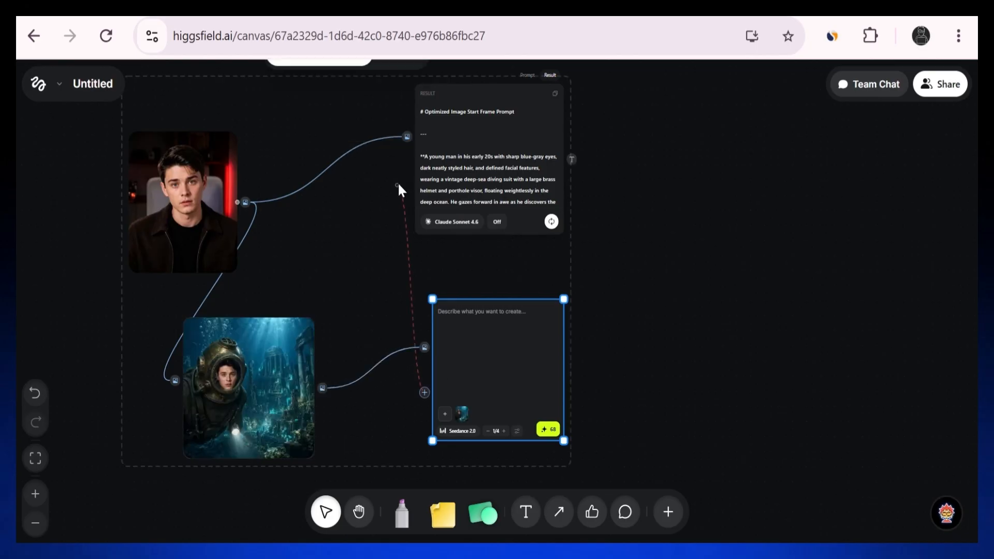
drag(413, 178, 417, 187)
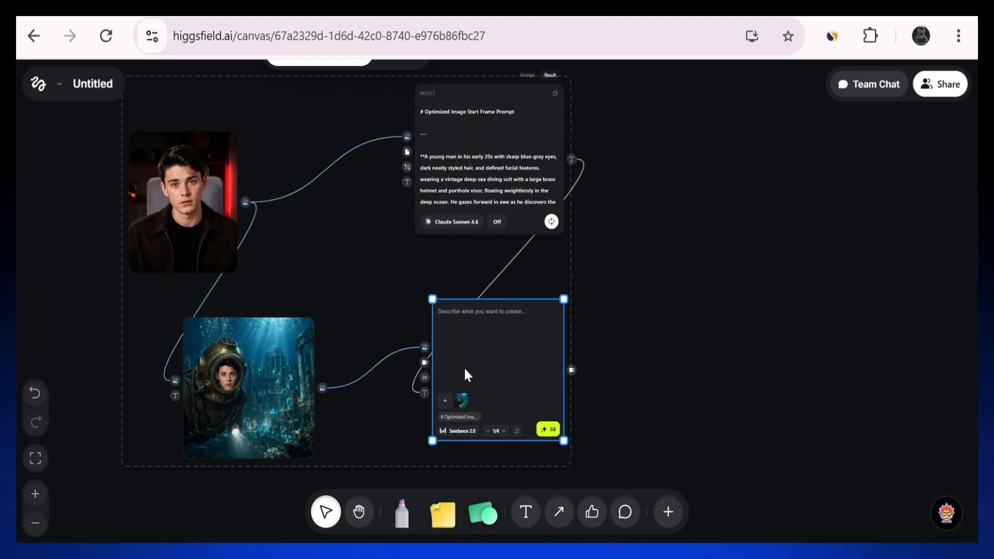
- Browse the available video models and select Seedance 2.0 for the Video Generator node
click(460, 432)
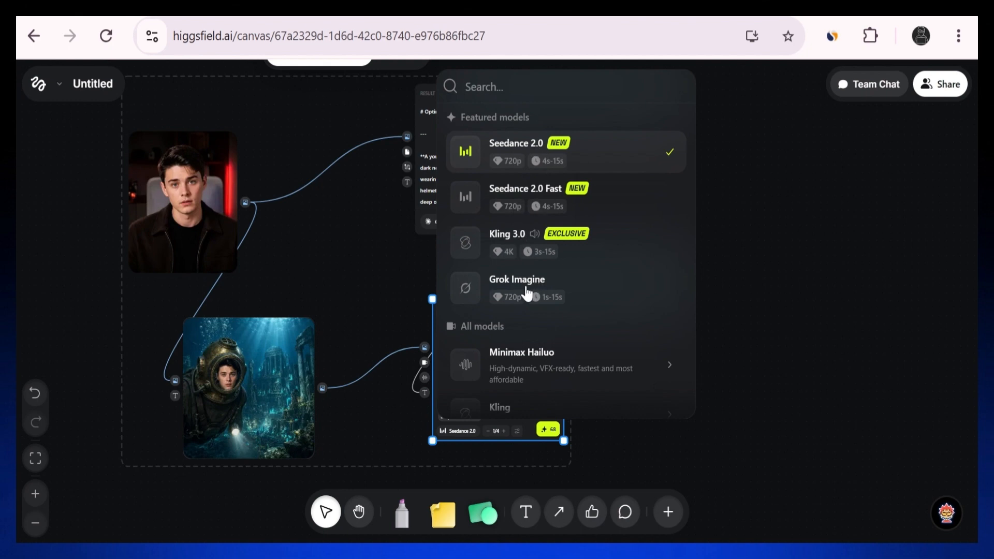
scroll(564, 347, down, 4)
mouse_move(562, 252)
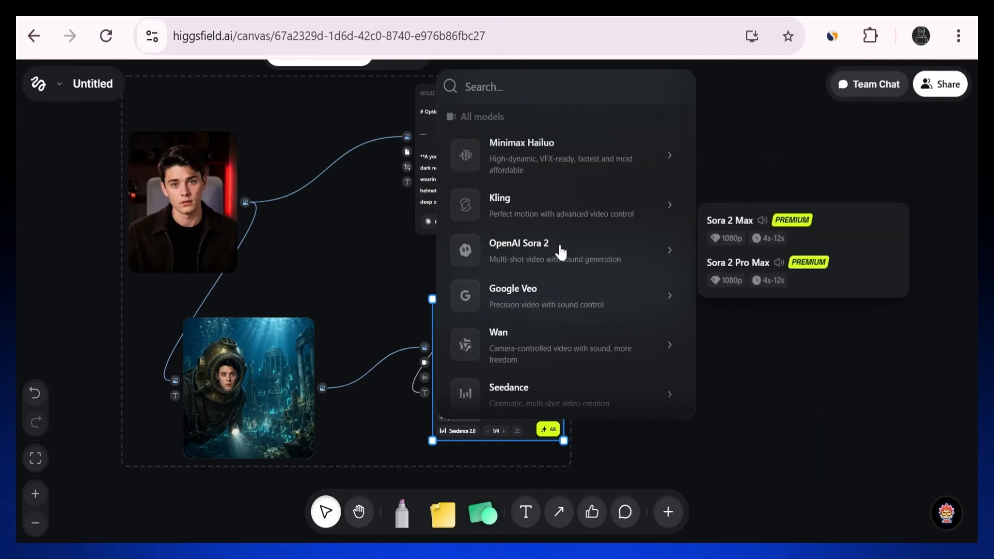
mouse_move(562, 301)
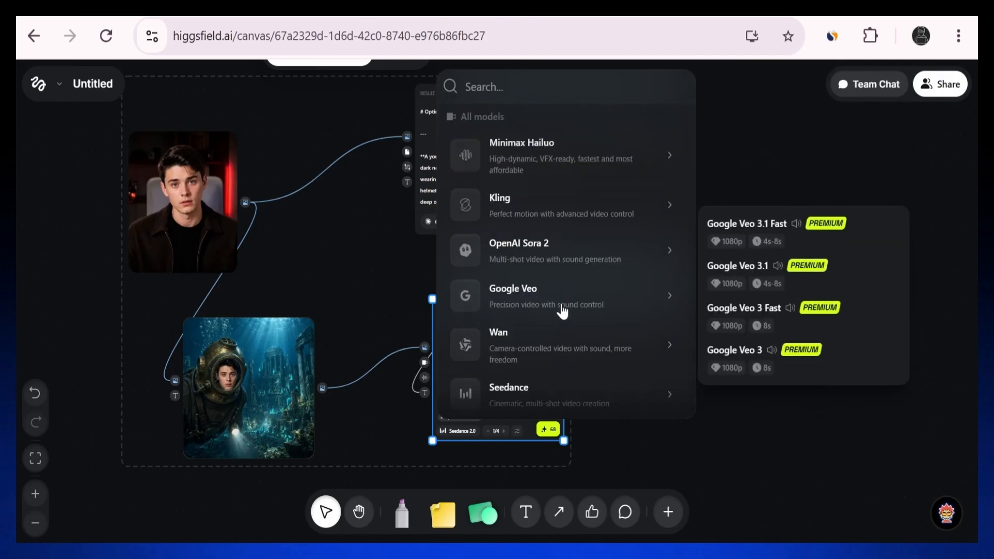
mouse_move(568, 389)
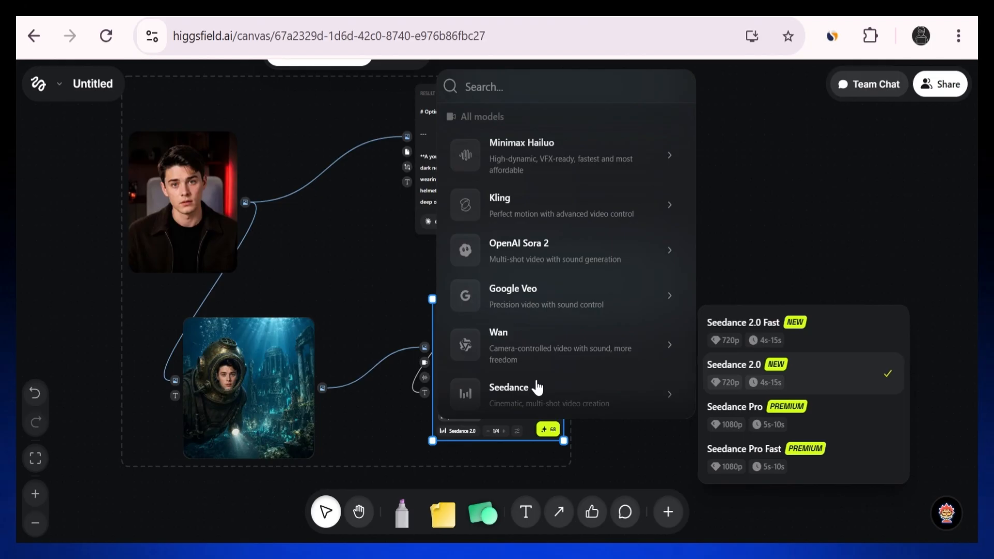
scroll(539, 387, up, 5)
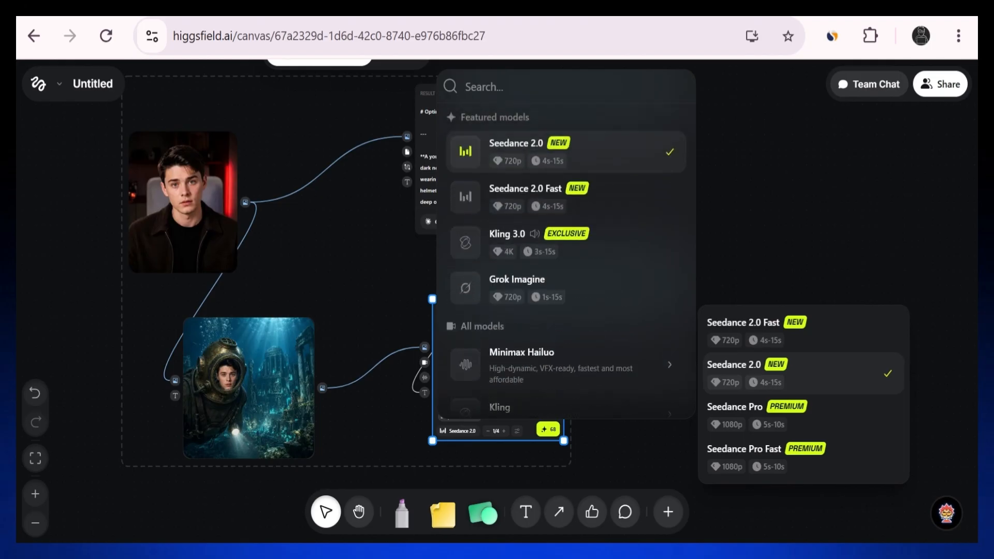
click(606, 160)
- Configure the video for 15 s duration, 1080p resolution and 16:9 aspect ratio, with audio generation on
click(517, 431)
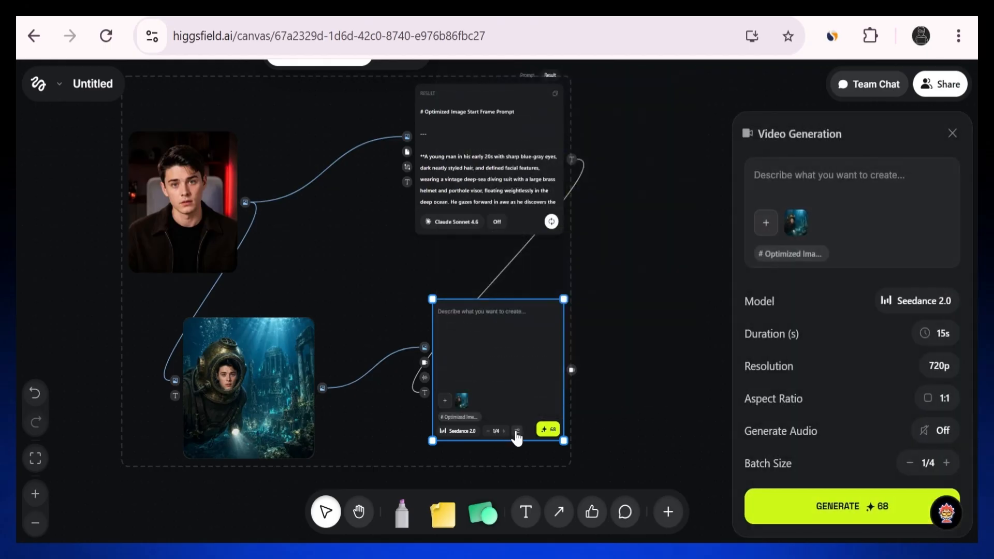
click(937, 336)
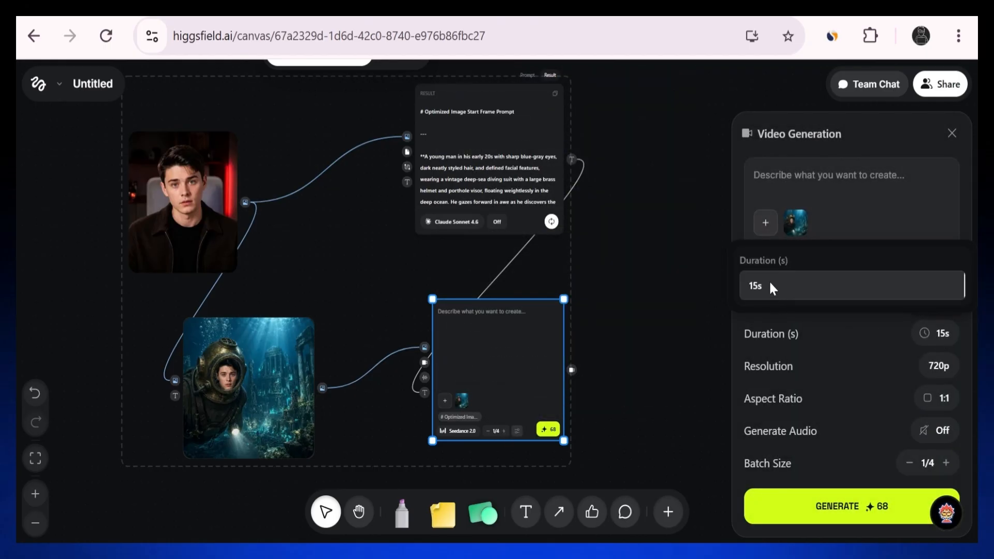
click(937, 365)
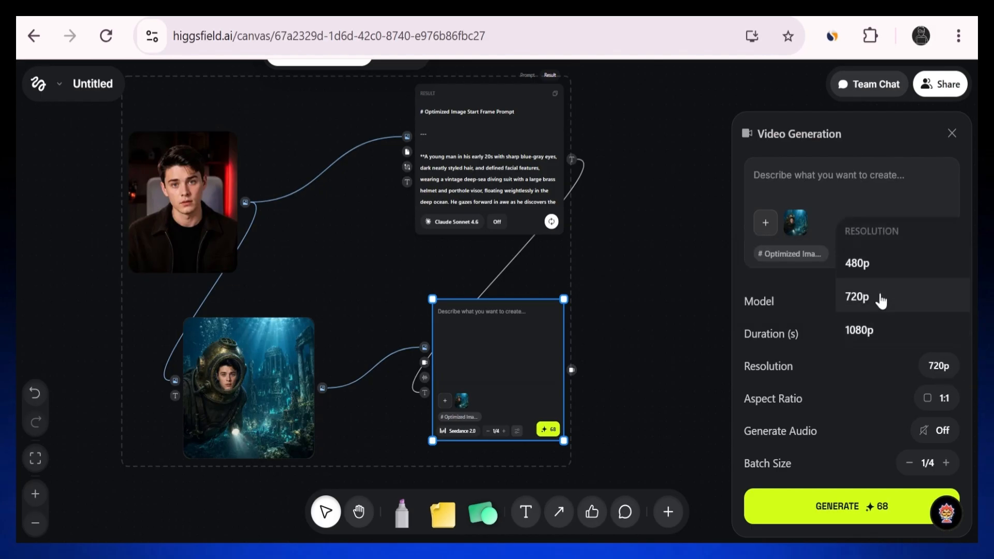
click(886, 326)
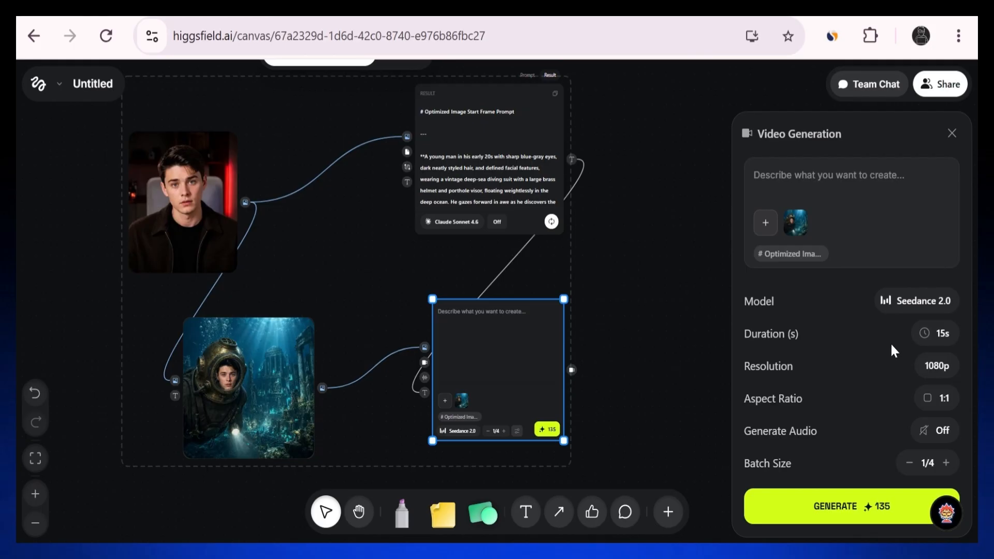
click(936, 405)
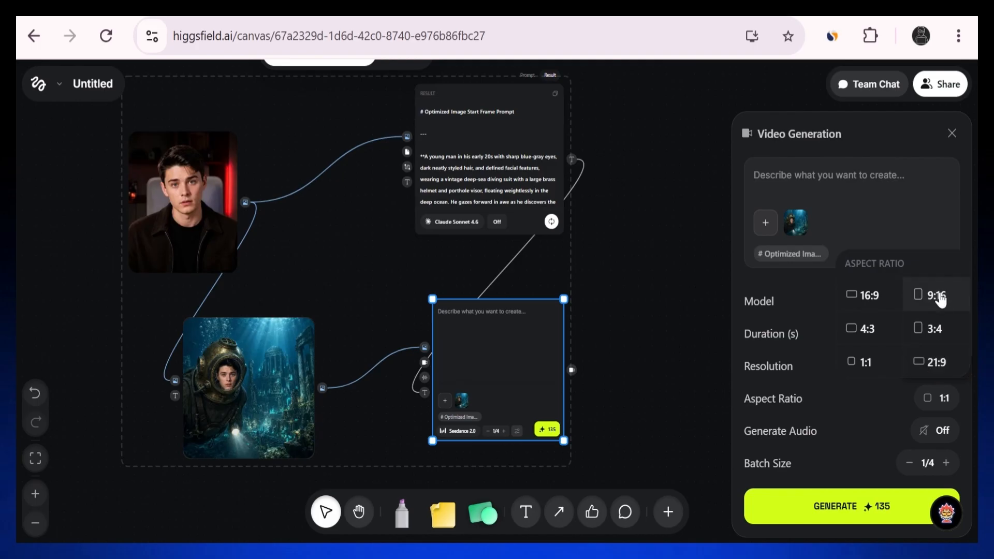
click(870, 294)
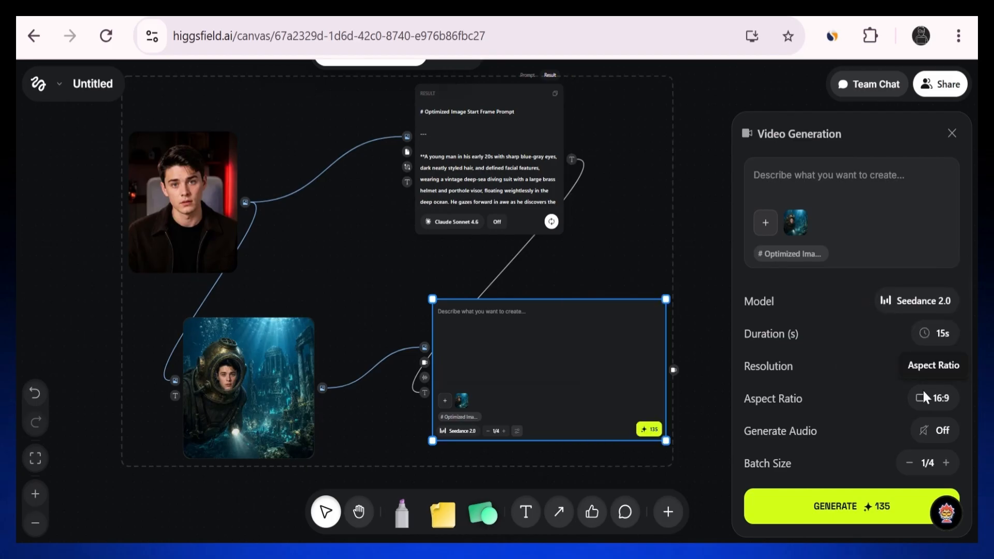
click(939, 430)
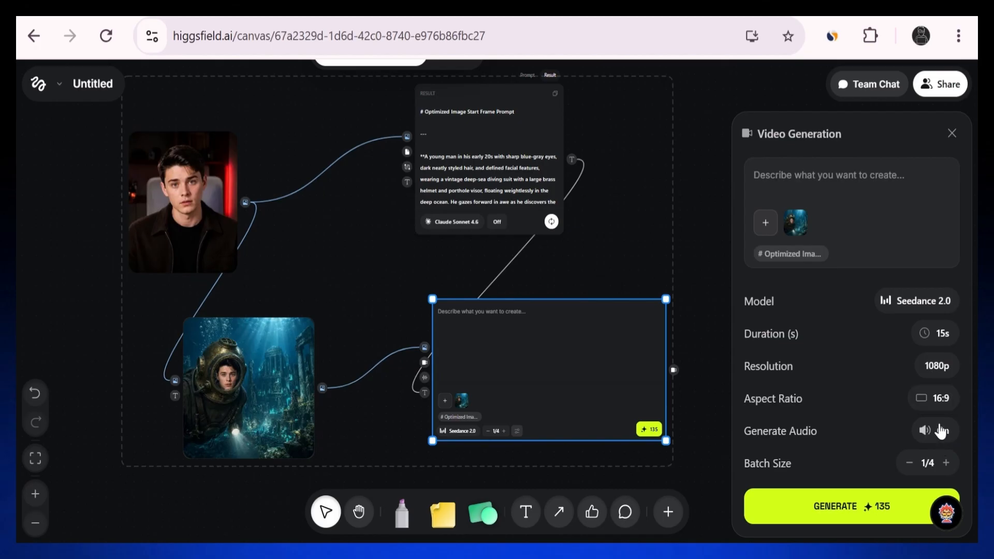
- Raise the video batch size to 4 and bring it back down to 1
click(946, 462)
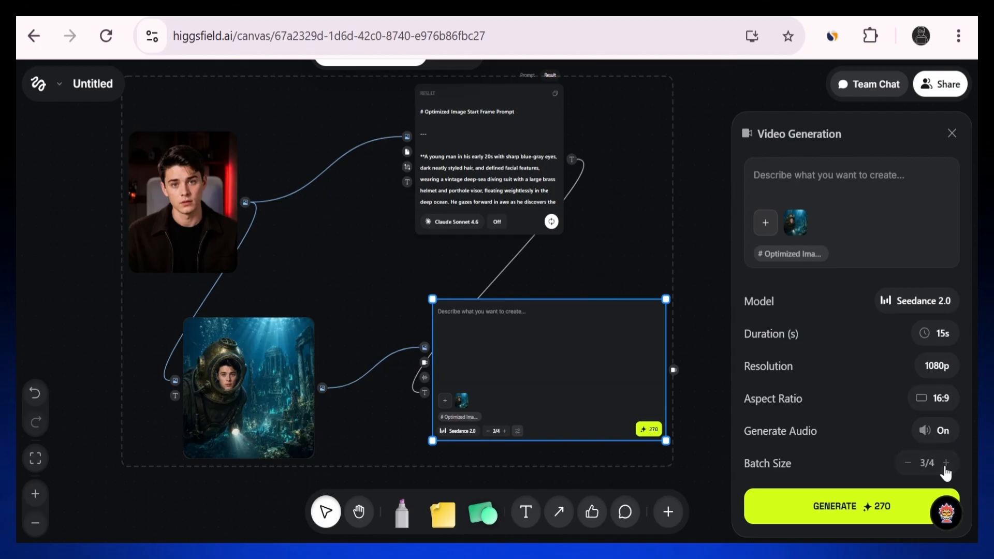
click(946, 464)
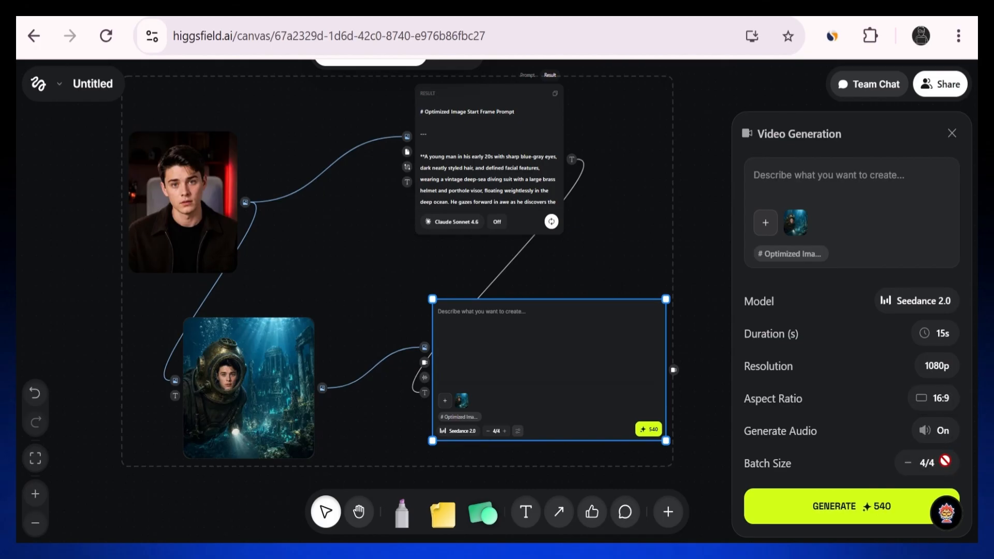
click(909, 462)
click(908, 462)
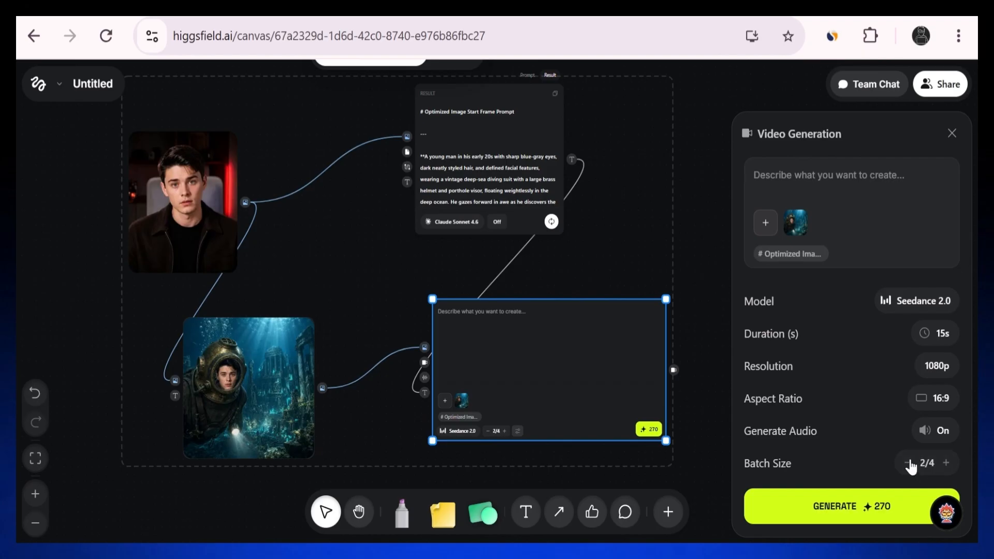
click(908, 463)
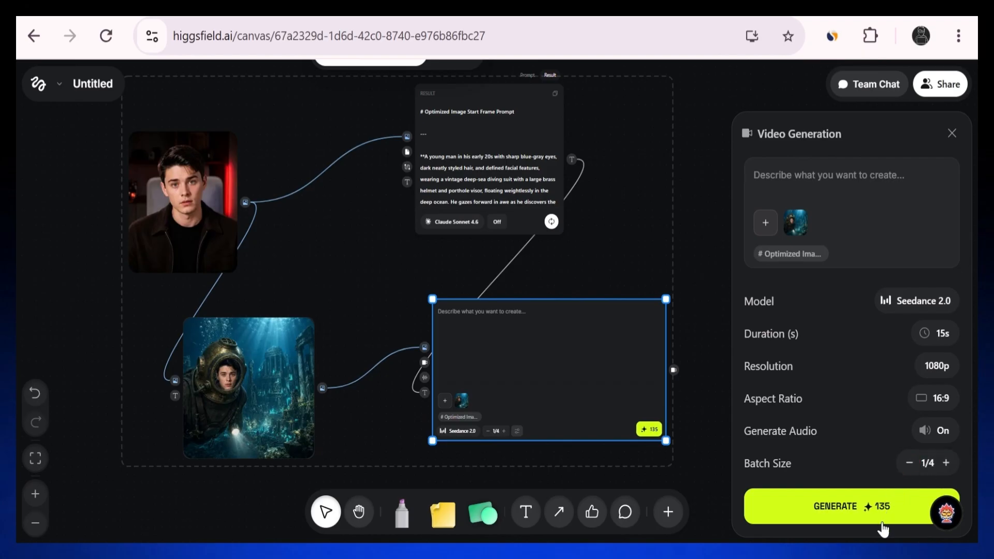
- Generate the diver video, play it full screen and download it
click(857, 507)
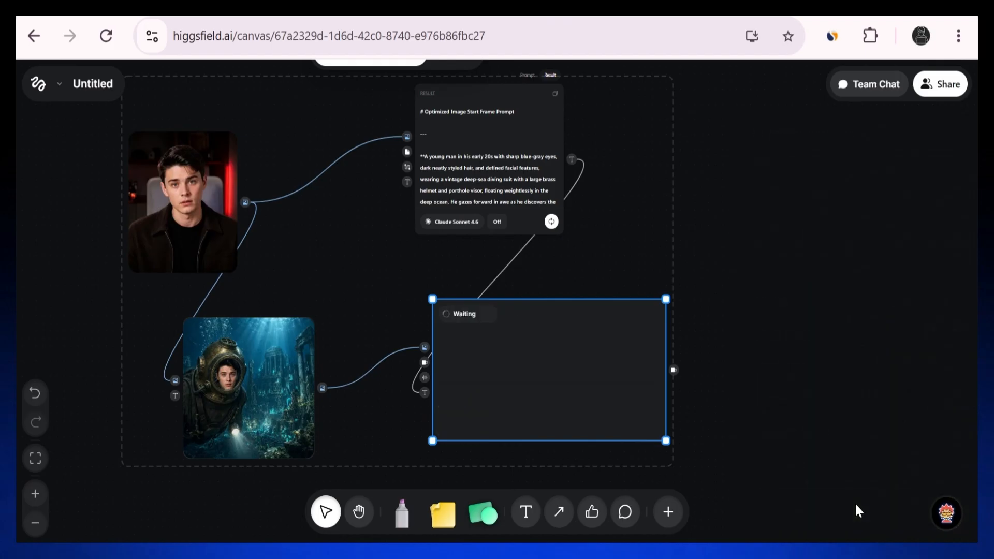
key(F11)
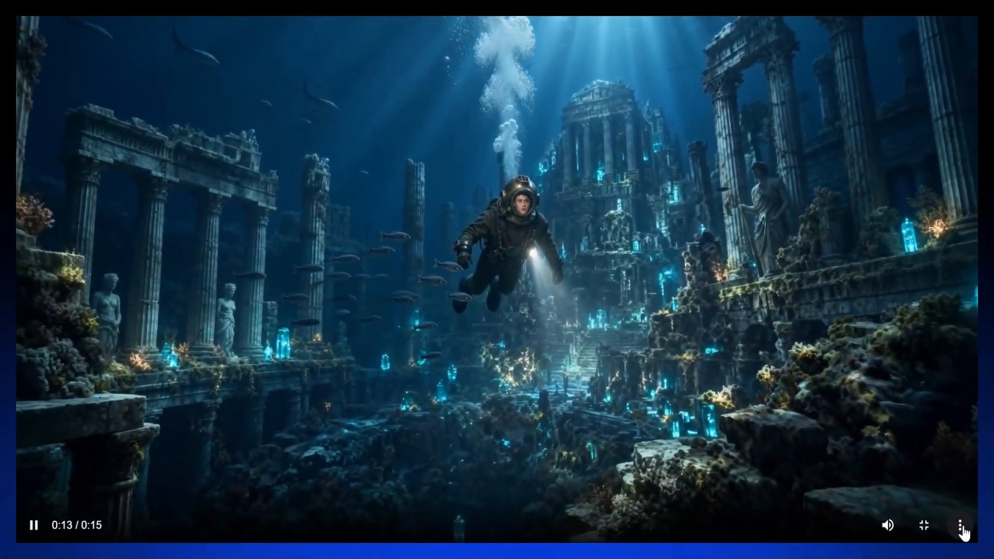
click(960, 526)
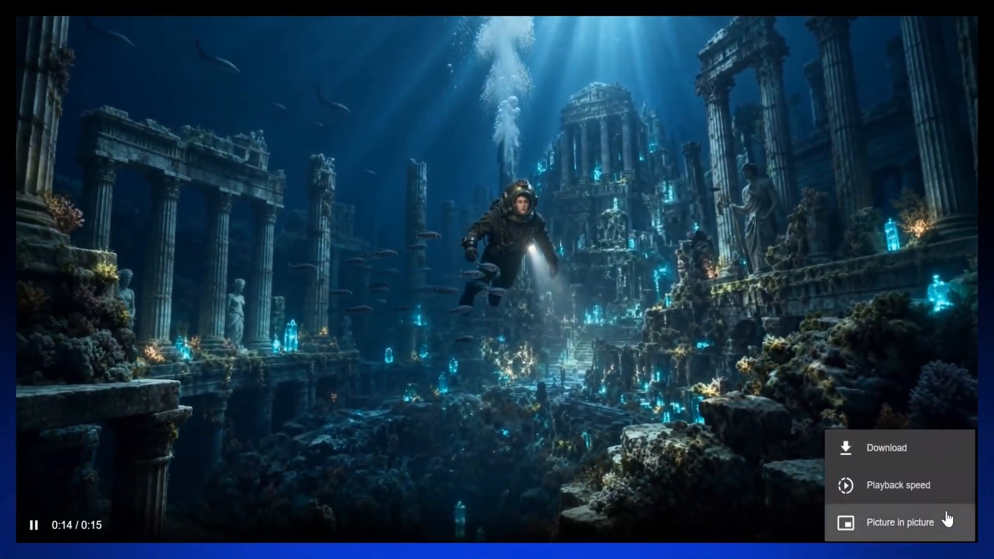
click(876, 452)
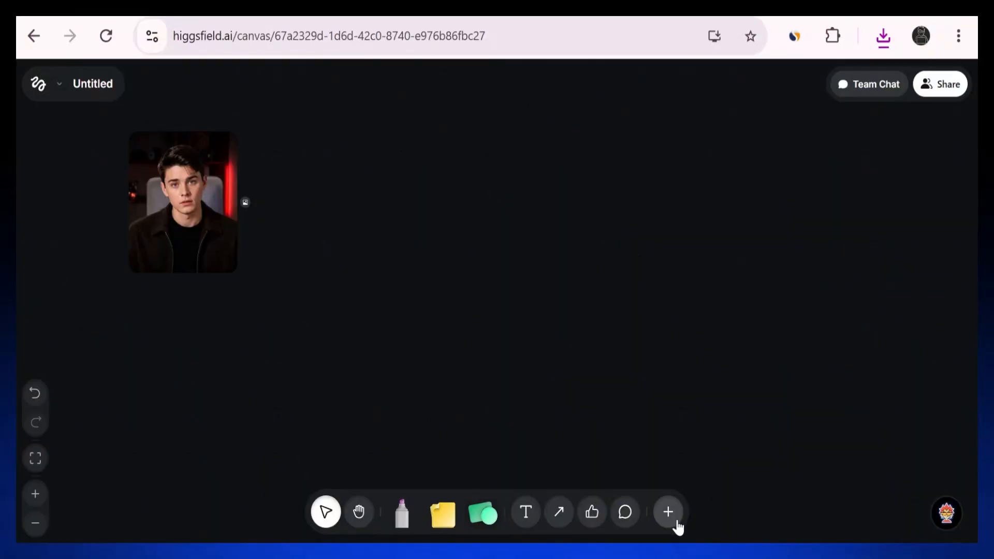
- Add an LLM Assistant node fed by the portrait and run it on a surreal sci-fi/historical scene prompt
click(669, 512)
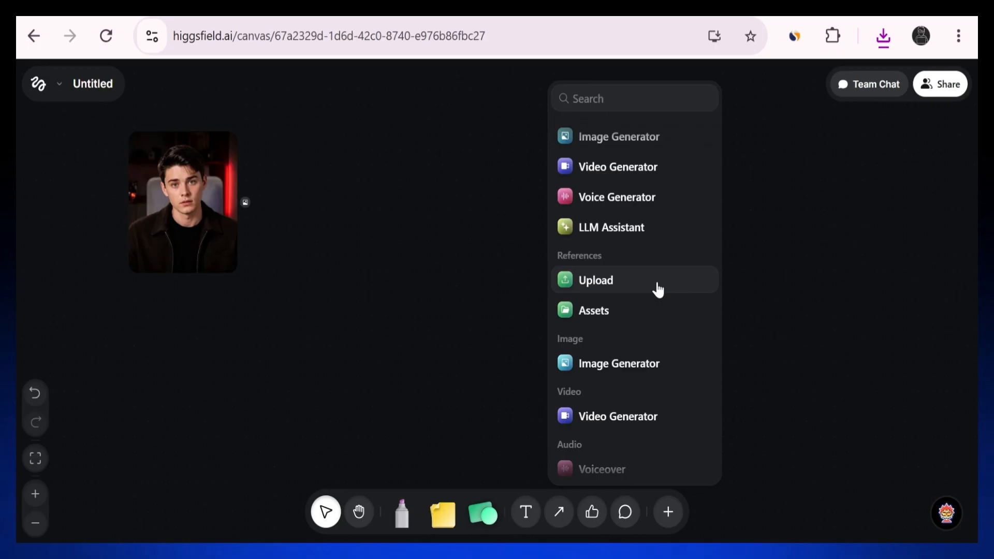
click(647, 229)
drag(495, 303, 393, 198)
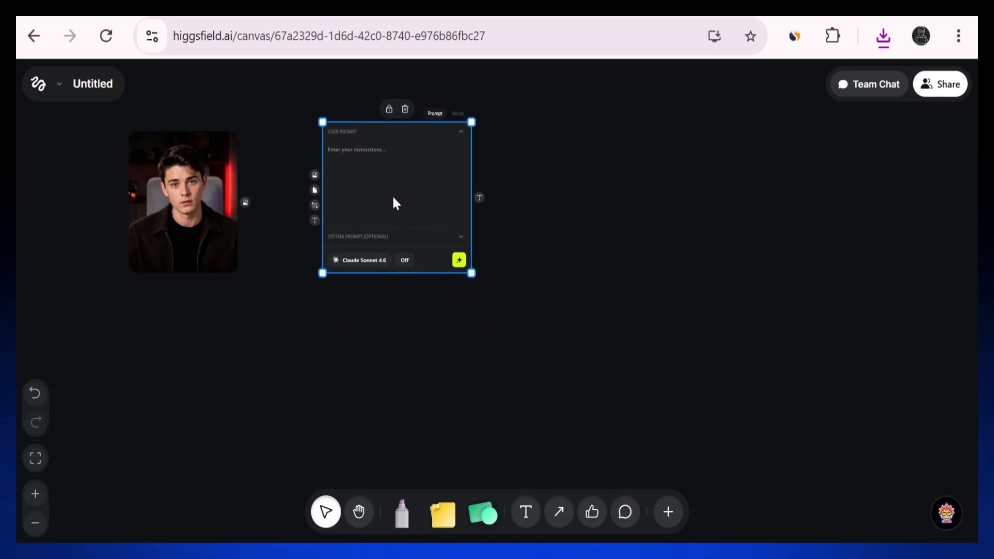
drag(245, 202, 314, 175)
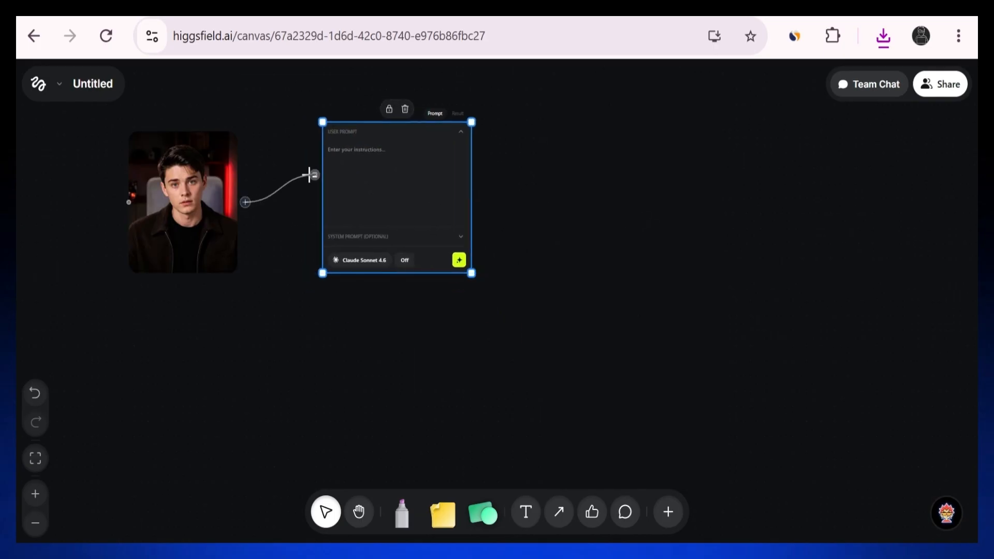
click(361, 167)
click(459, 260)
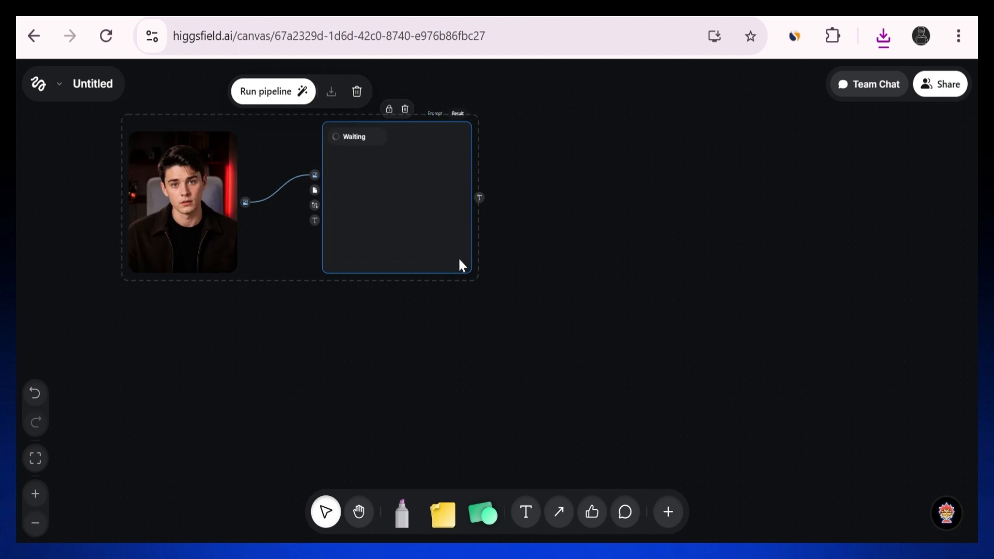
- Add an Image Generator node fed by the portrait and the LLM node's text output, and generate the image
right_click(548, 176)
click(640, 146)
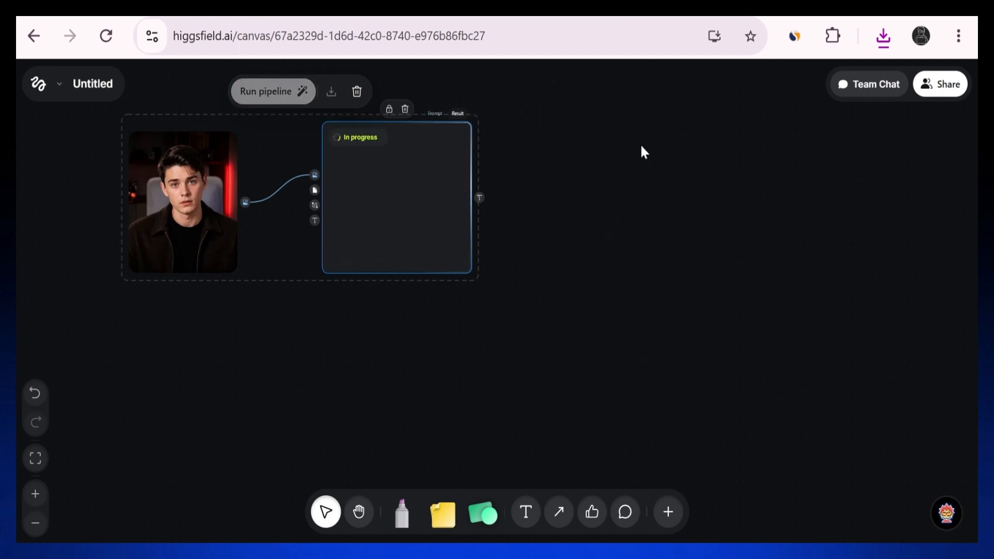
drag(245, 202, 264, 407)
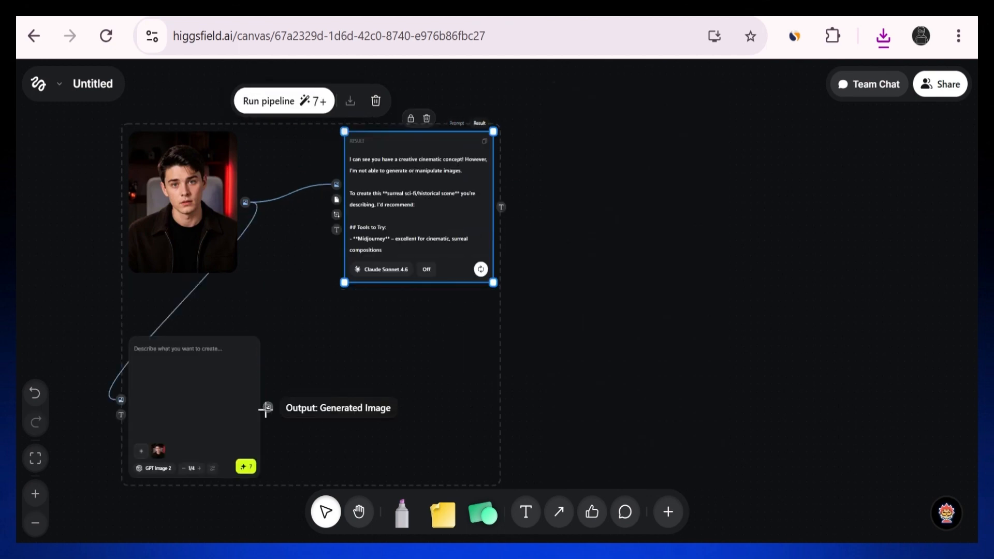
click(257, 405)
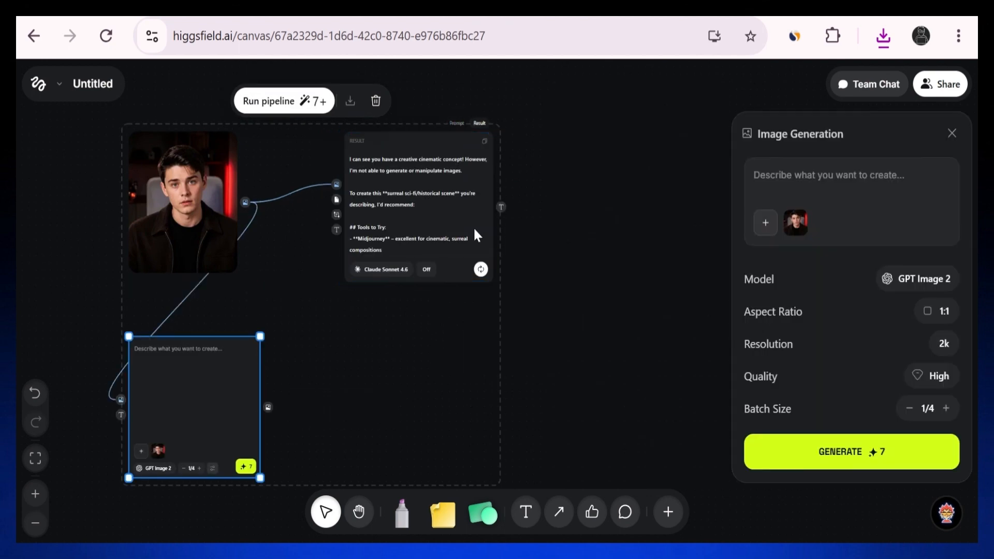
drag(498, 207, 157, 430)
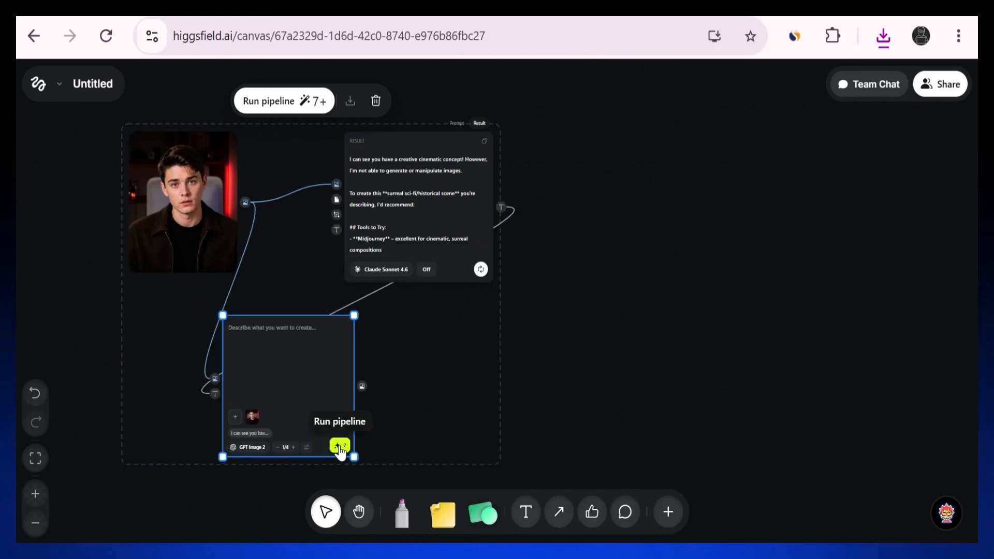
click(340, 446)
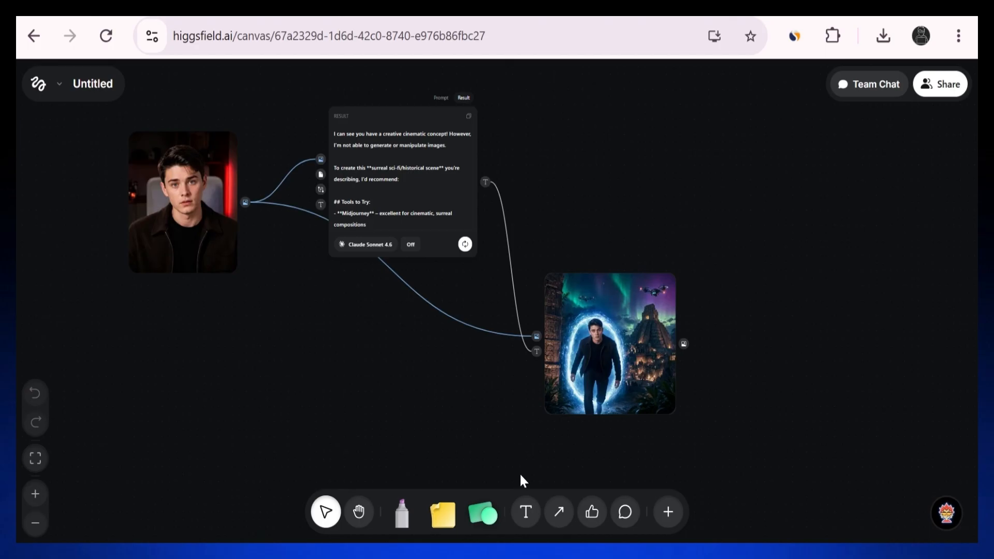
- Add a Video Generator node fed by the portal image and the LLM node's text output, and generate the video
click(668, 511)
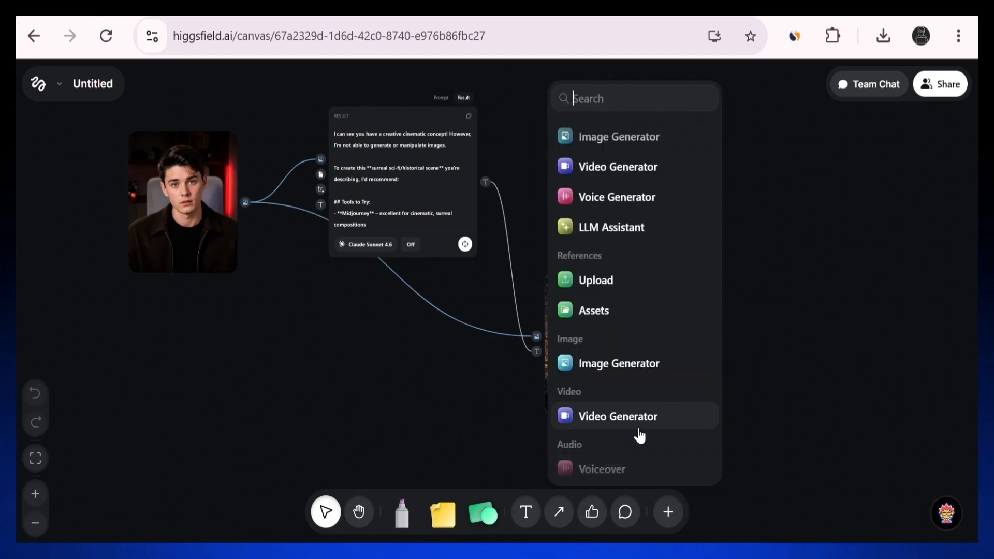
click(654, 416)
click(631, 305)
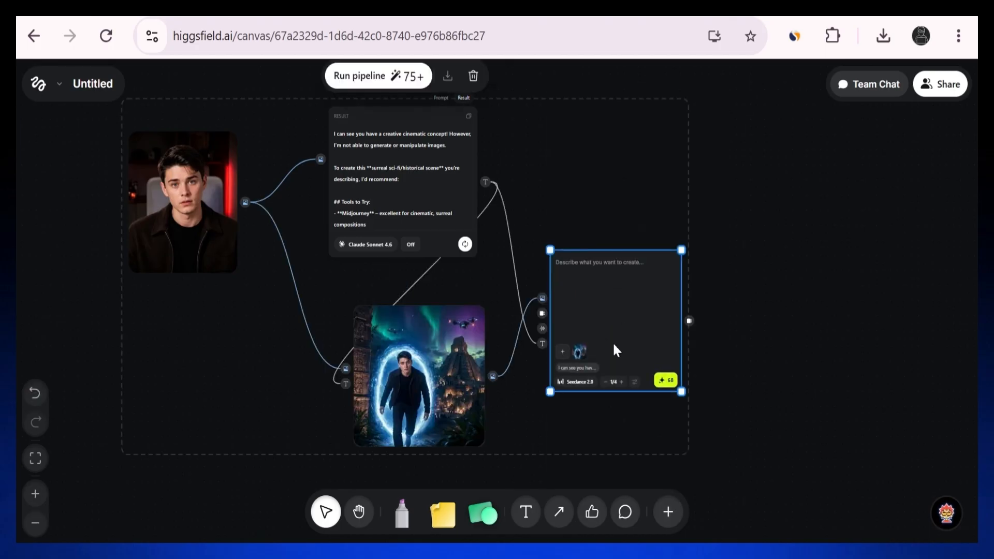
click(666, 380)
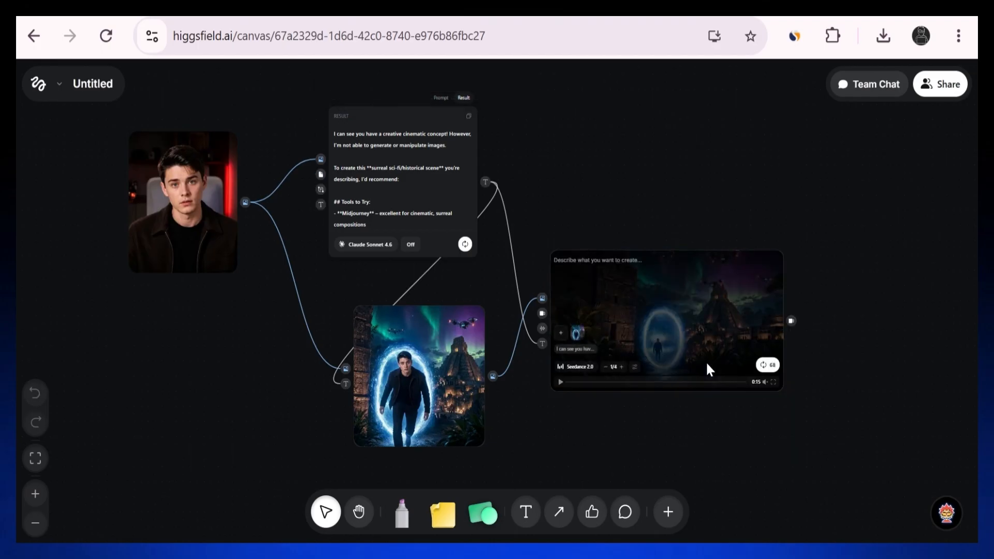
- Play the portal video full screen, download it and return to the canvas
click(773, 382)
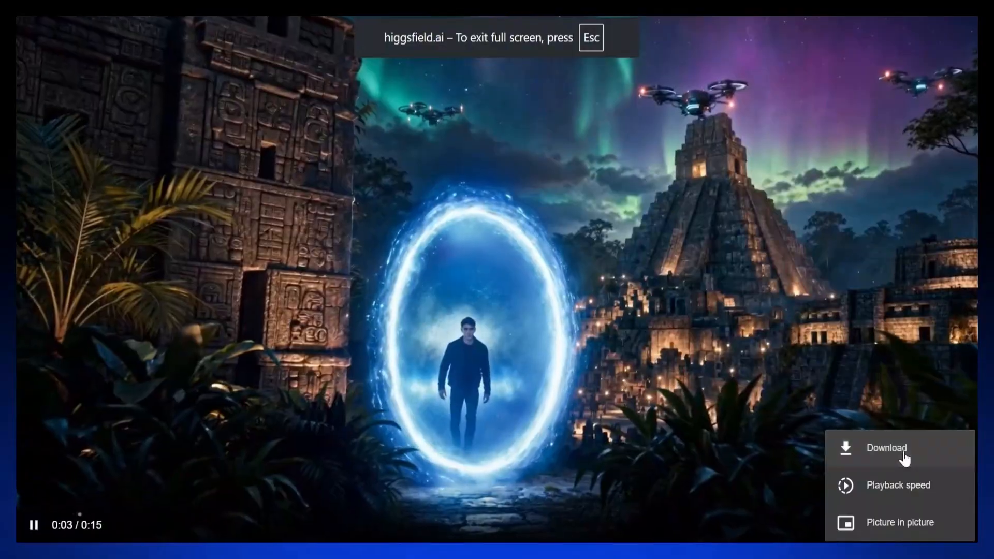
click(886, 448)
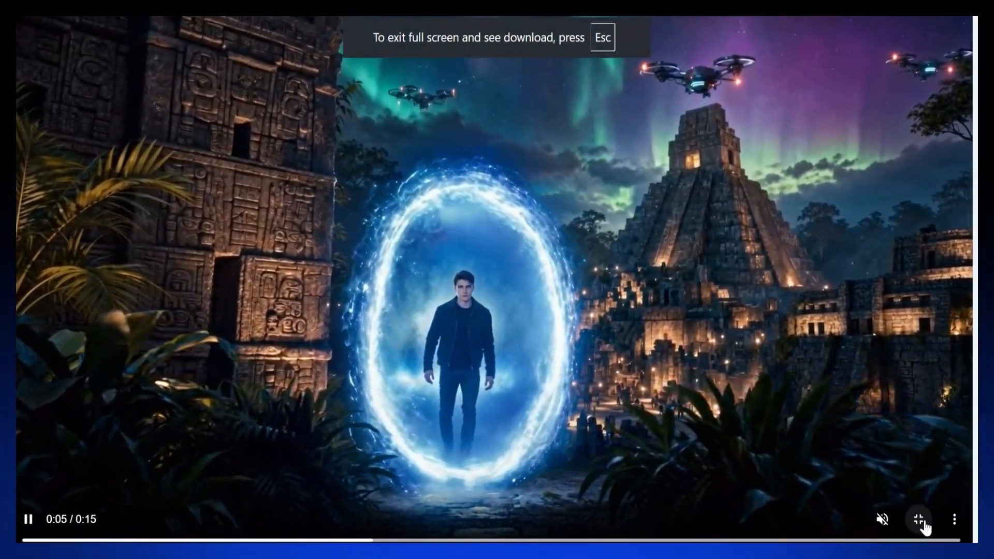
click(923, 524)
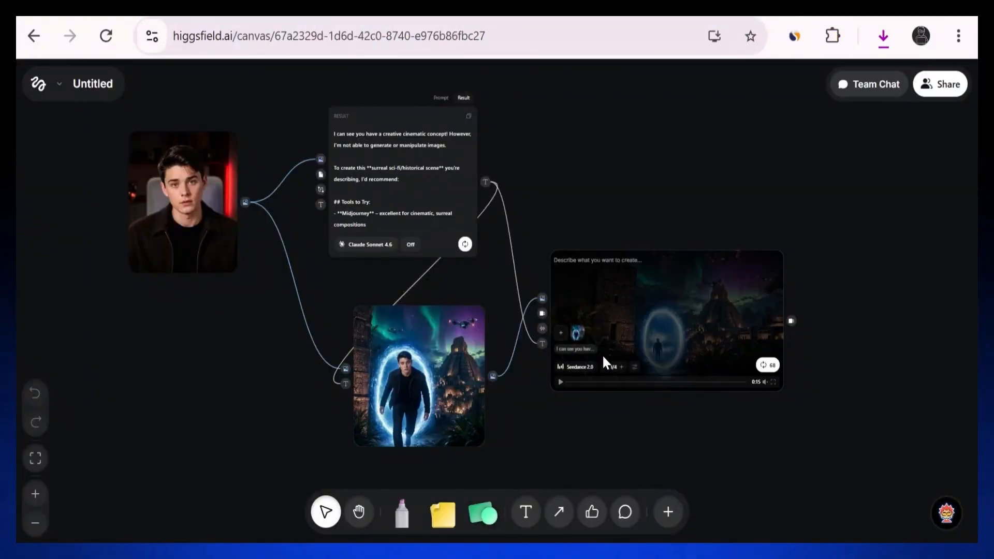
- Make the canvas public, with community visibility and viewer messages turned on in its sharing permissions
click(938, 87)
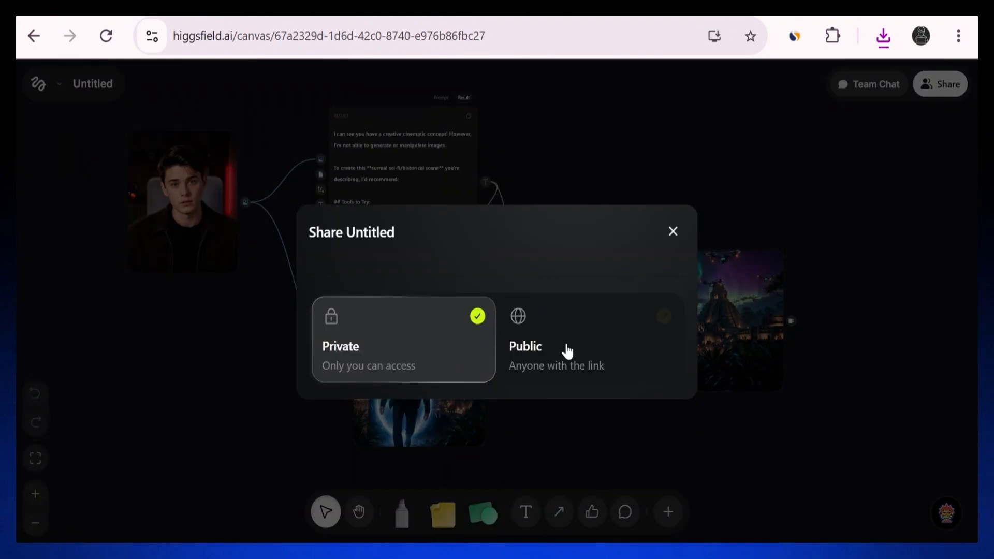
click(568, 352)
click(382, 197)
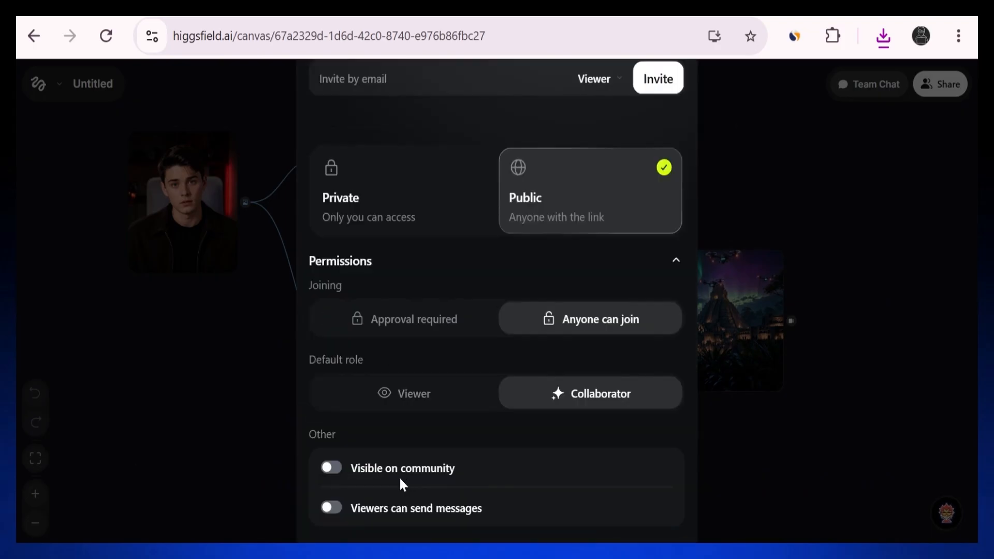
click(337, 470)
click(337, 470)
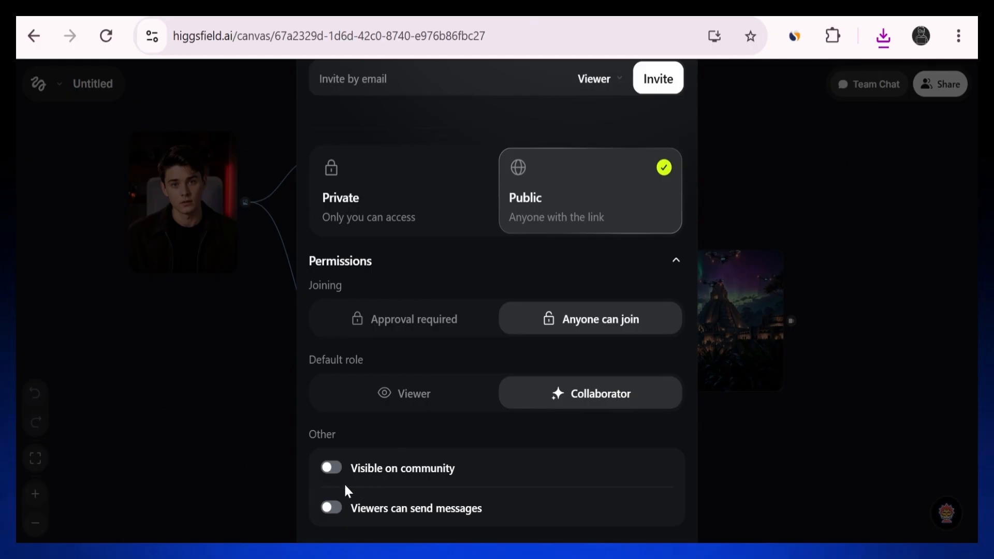
click(333, 468)
click(330, 508)
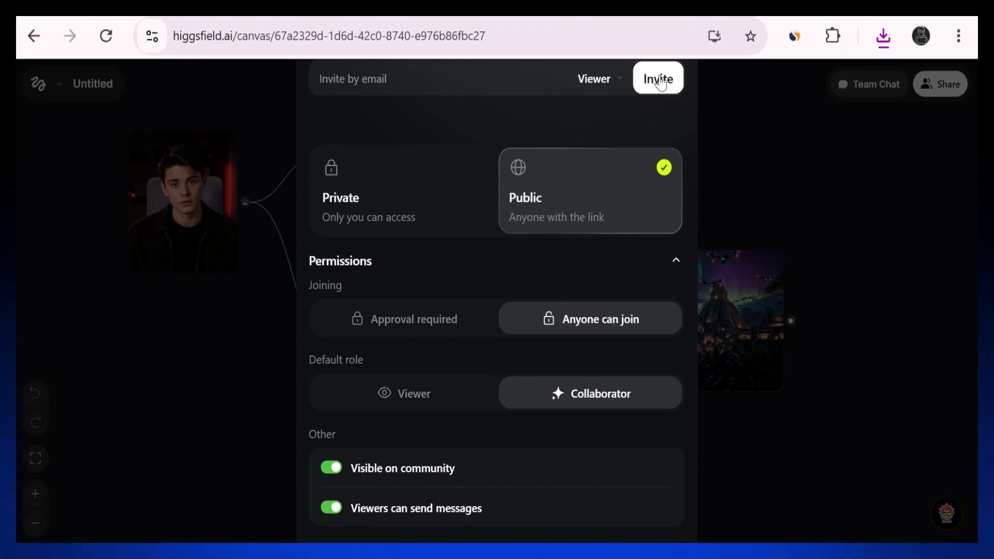
click(752, 145)
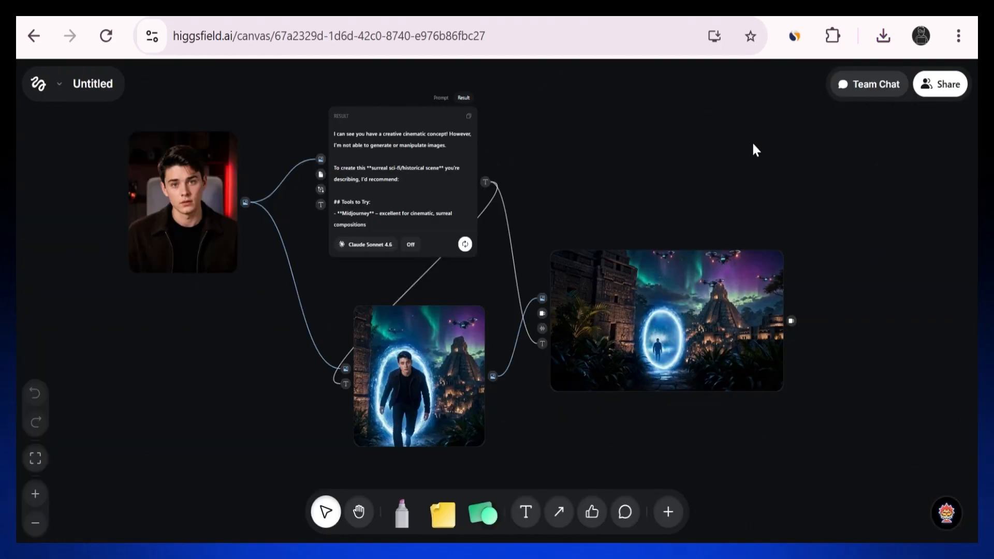
- Send "hello" in the team chat and draw a straight arrow from the canvas area below the video across the portal image
click(858, 86)
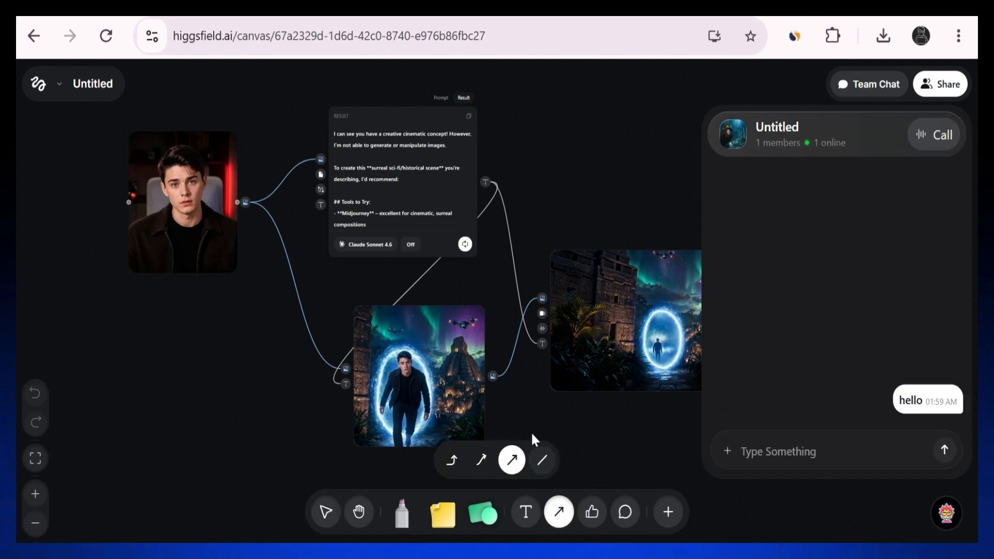
drag(530, 430, 374, 342)
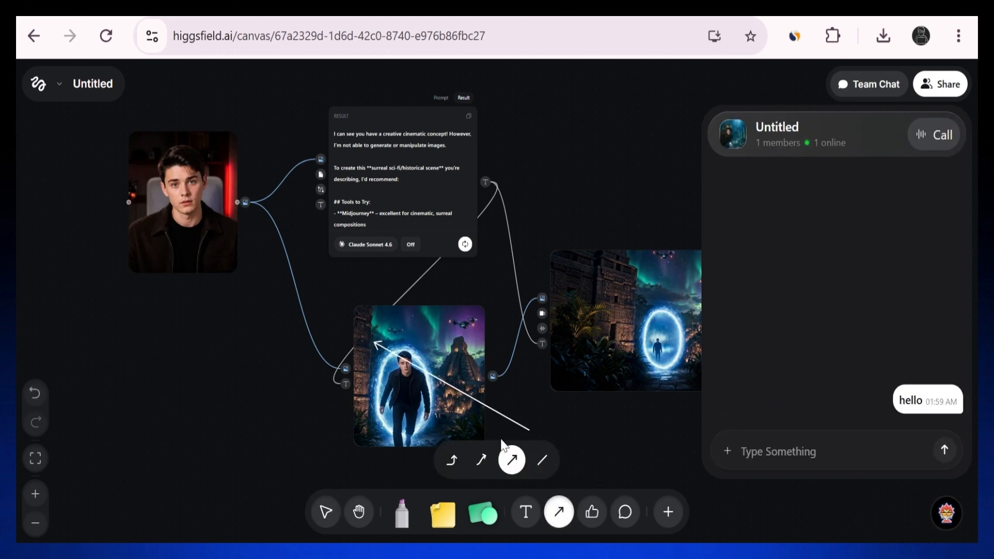
click(593, 515)
click(625, 512)
- Draw a short red marker stroke across the upper part of the portal image
click(404, 515)
click(433, 461)
drag(448, 358, 409, 346)
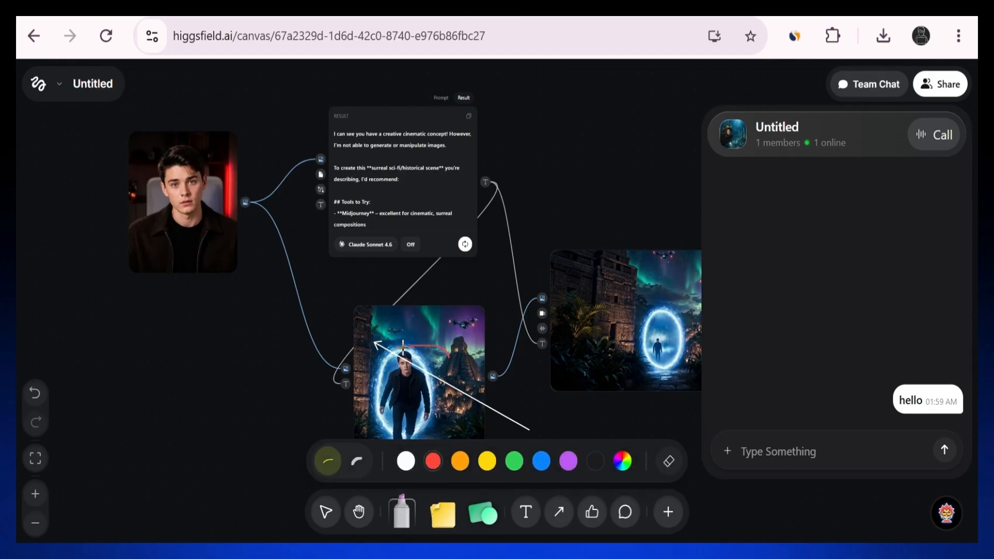